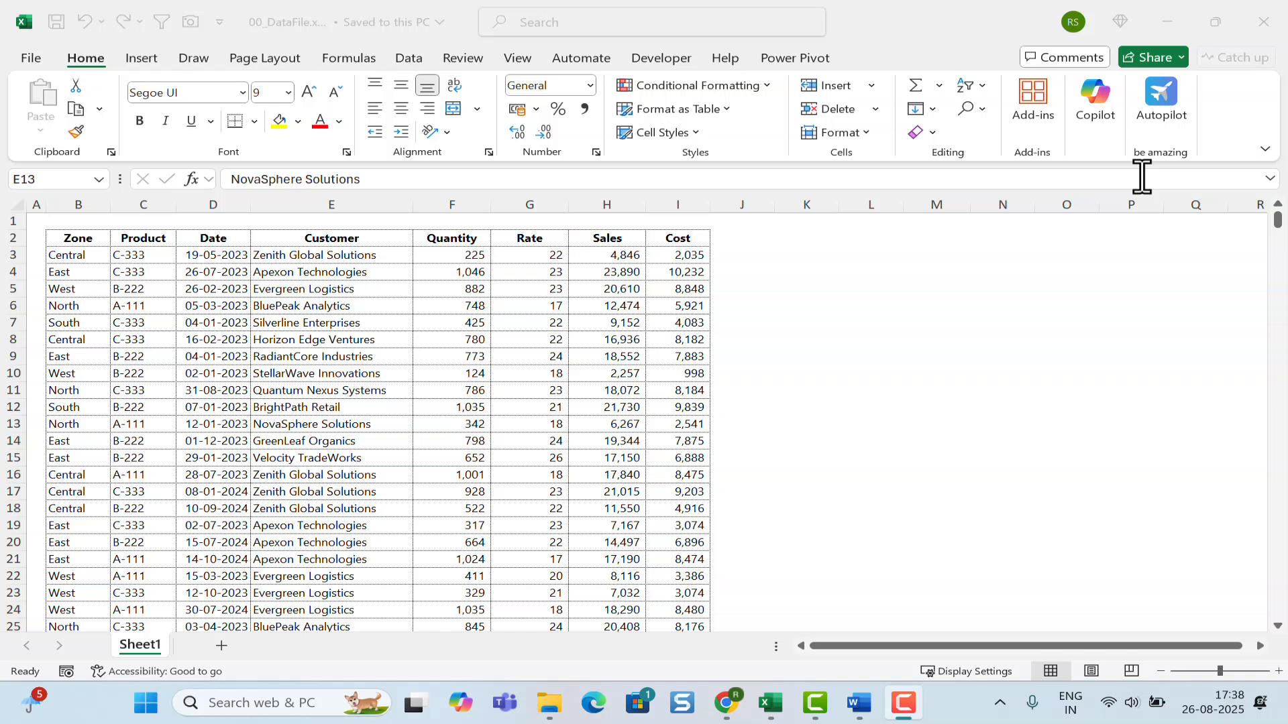
# Step: Convert the data range B2:I565 on Sheet1 into a table with headers
pyautogui.hotkey('ctrl', 't')
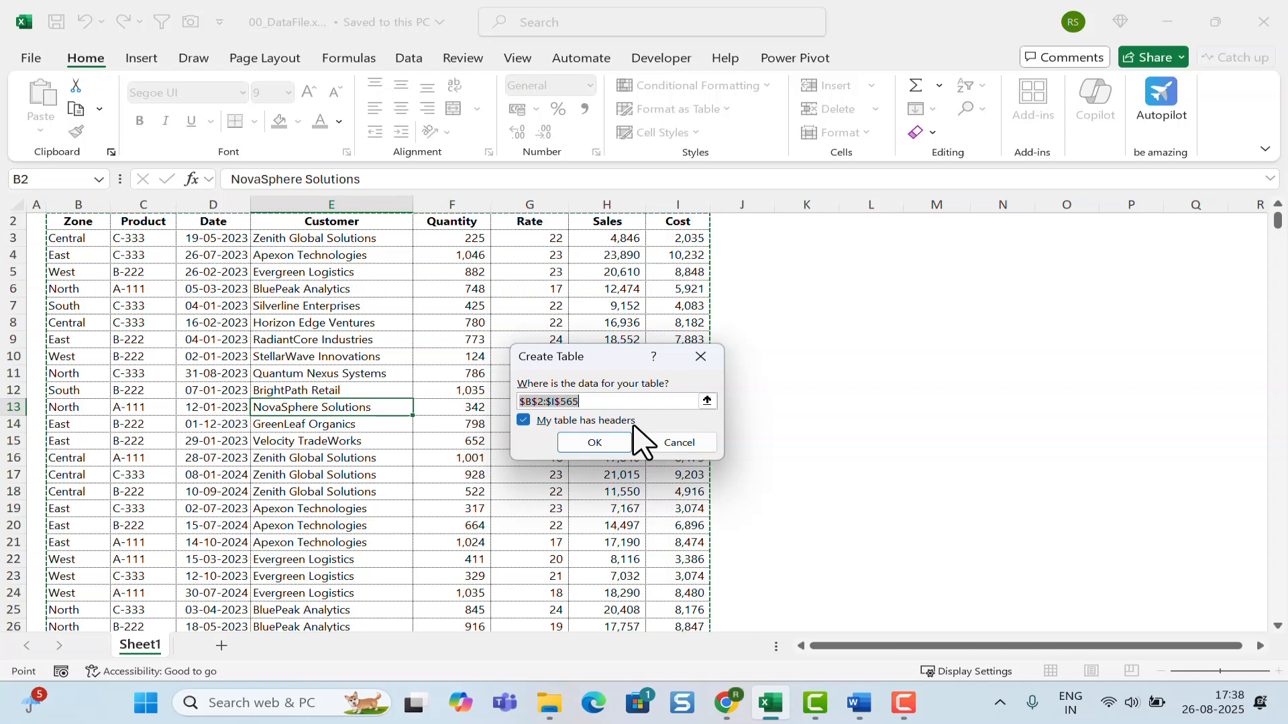
pyautogui.click(589, 442)
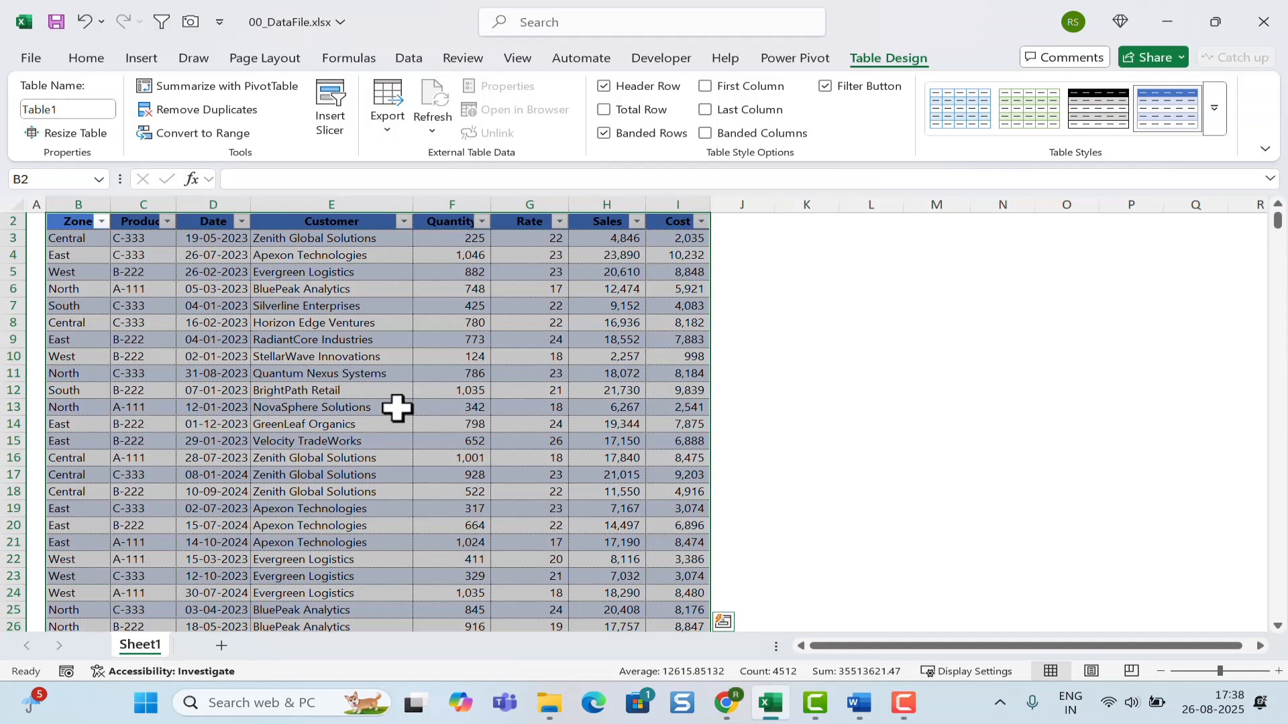
pyautogui.scroll(1, 397, 407)
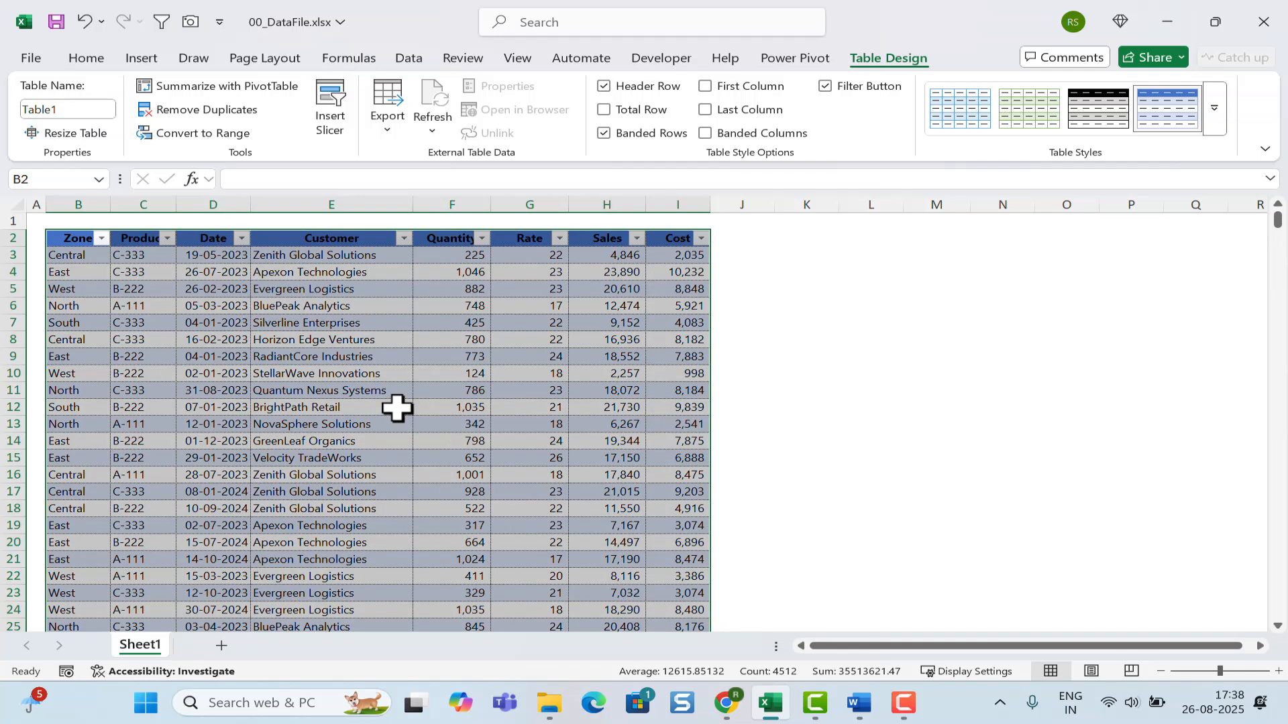
# Step: Name the table tblData and apply the plain, uncoloured light table style
pyautogui.click(72, 111)
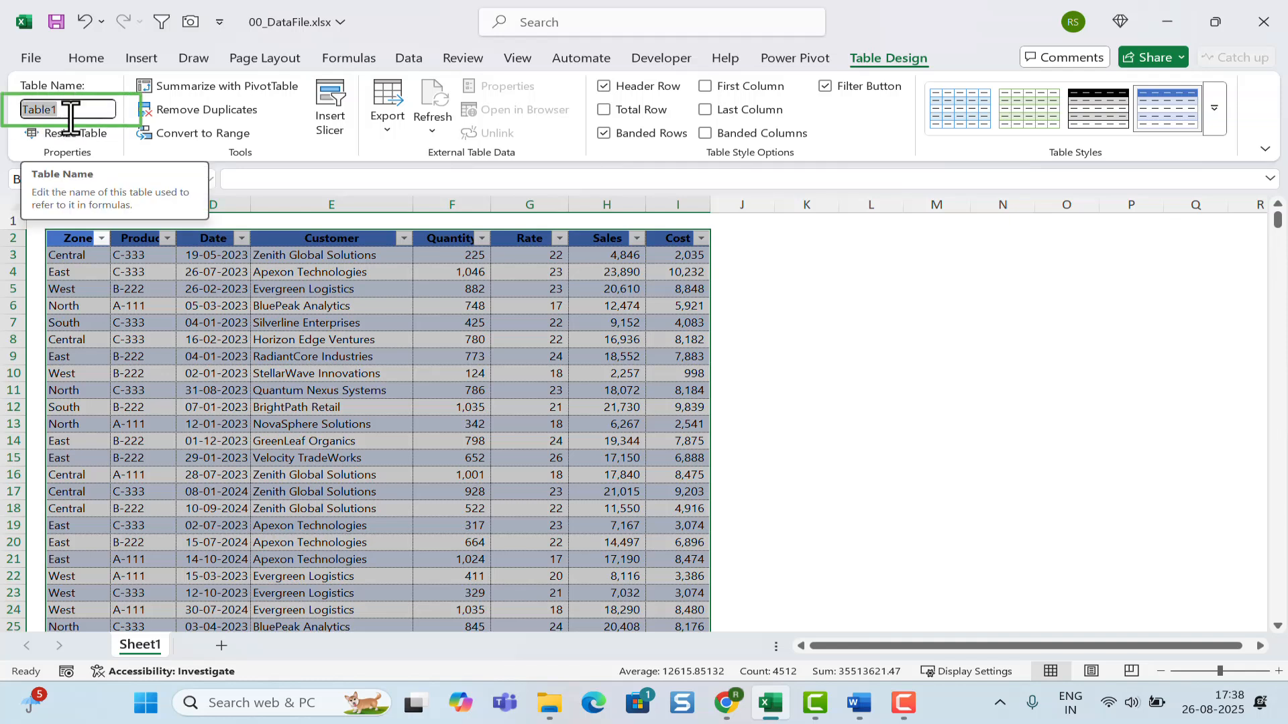
pyautogui.write('tblData')
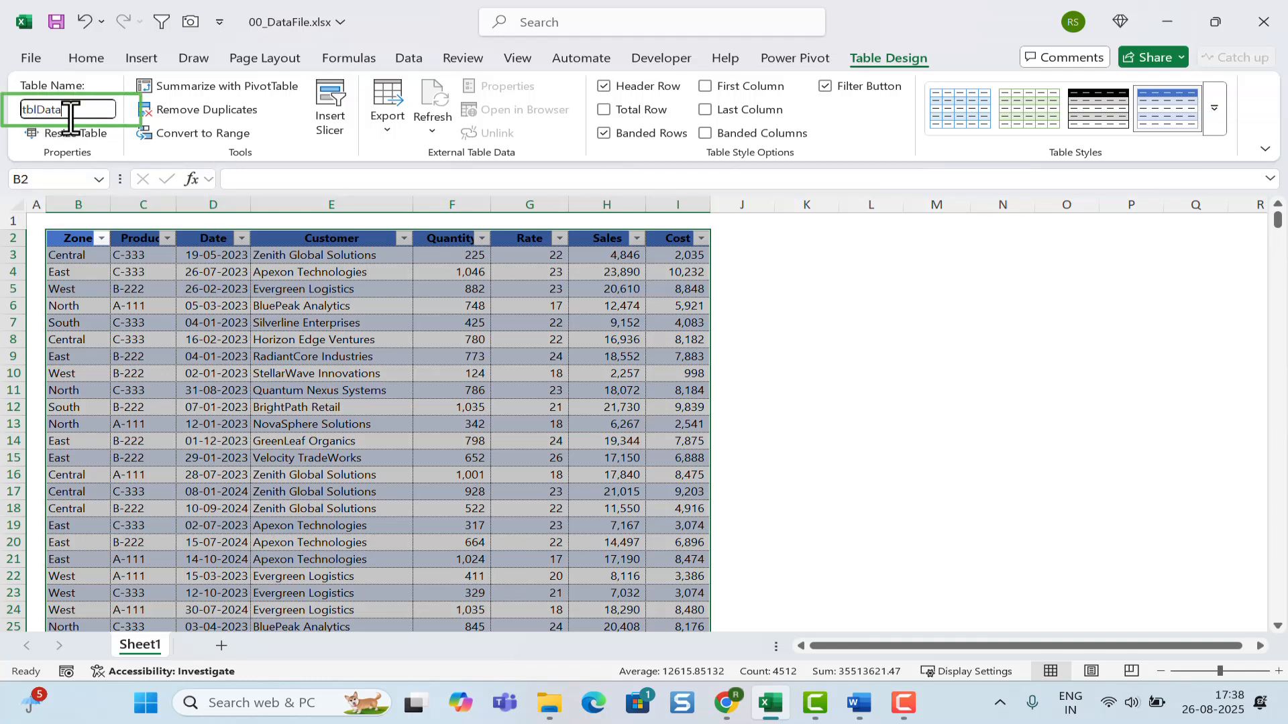
pyautogui.click(405, 307)
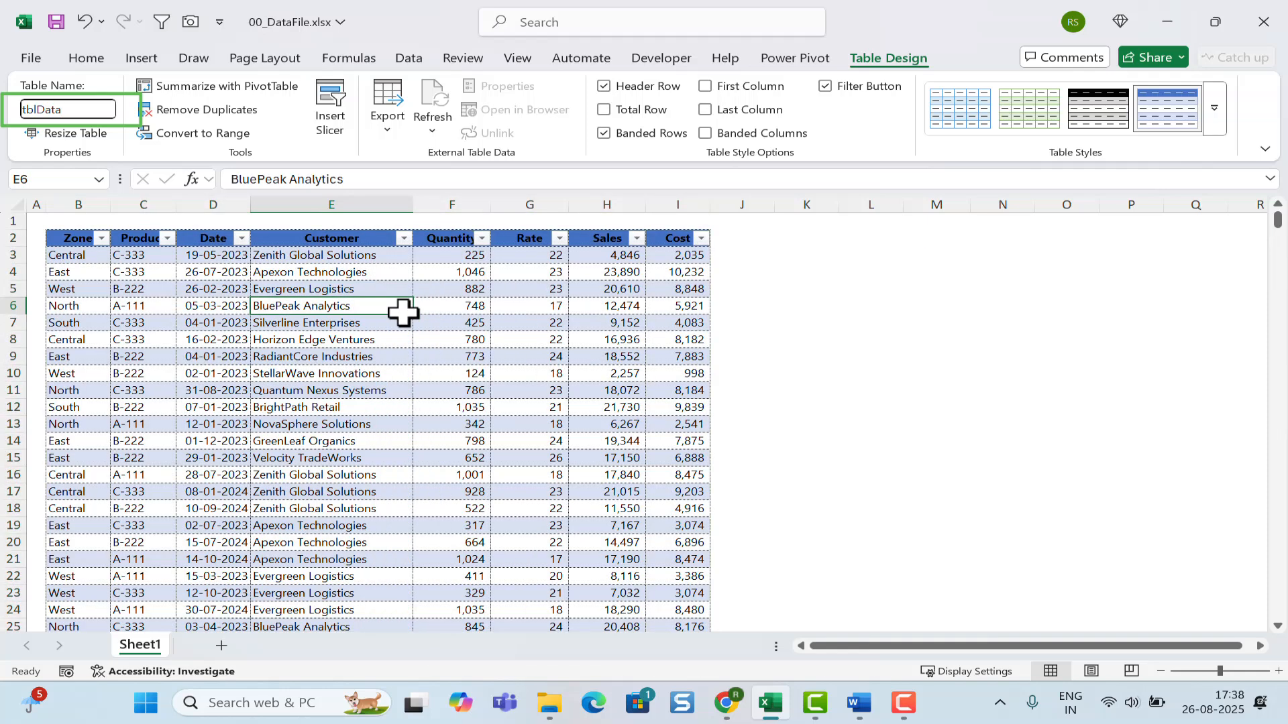
pyautogui.click(1215, 109)
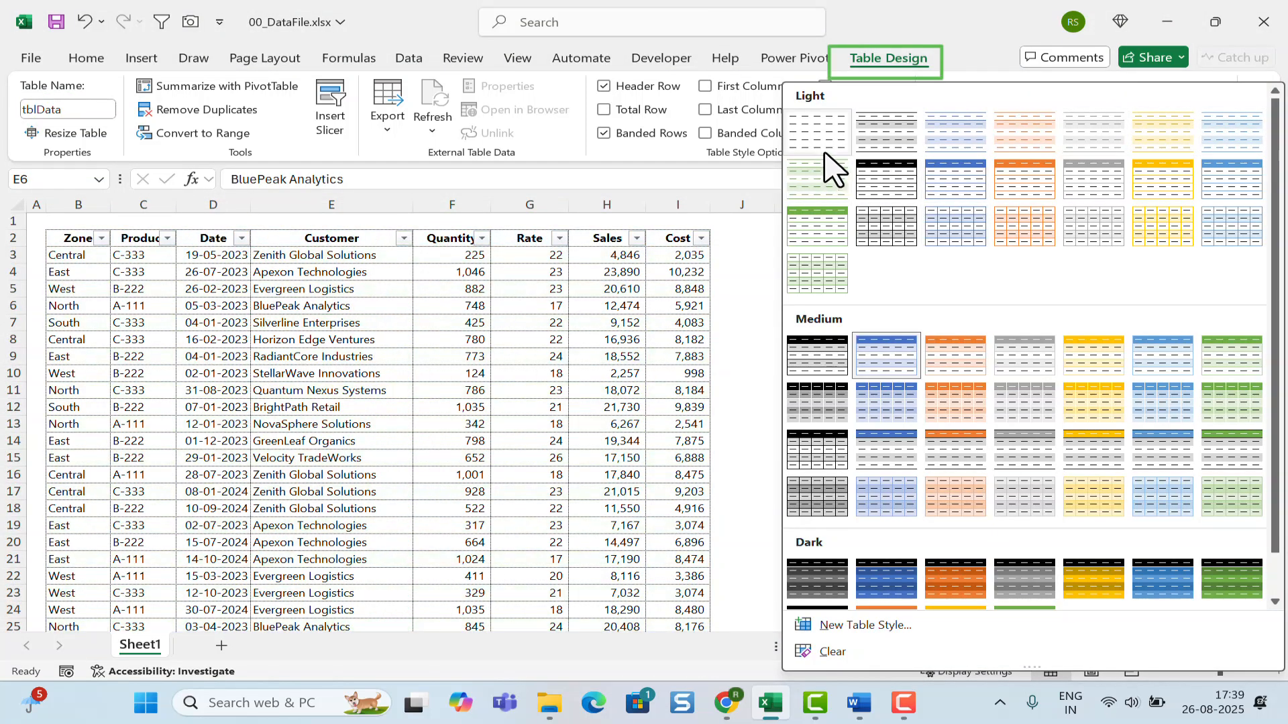
pyautogui.click(823, 156)
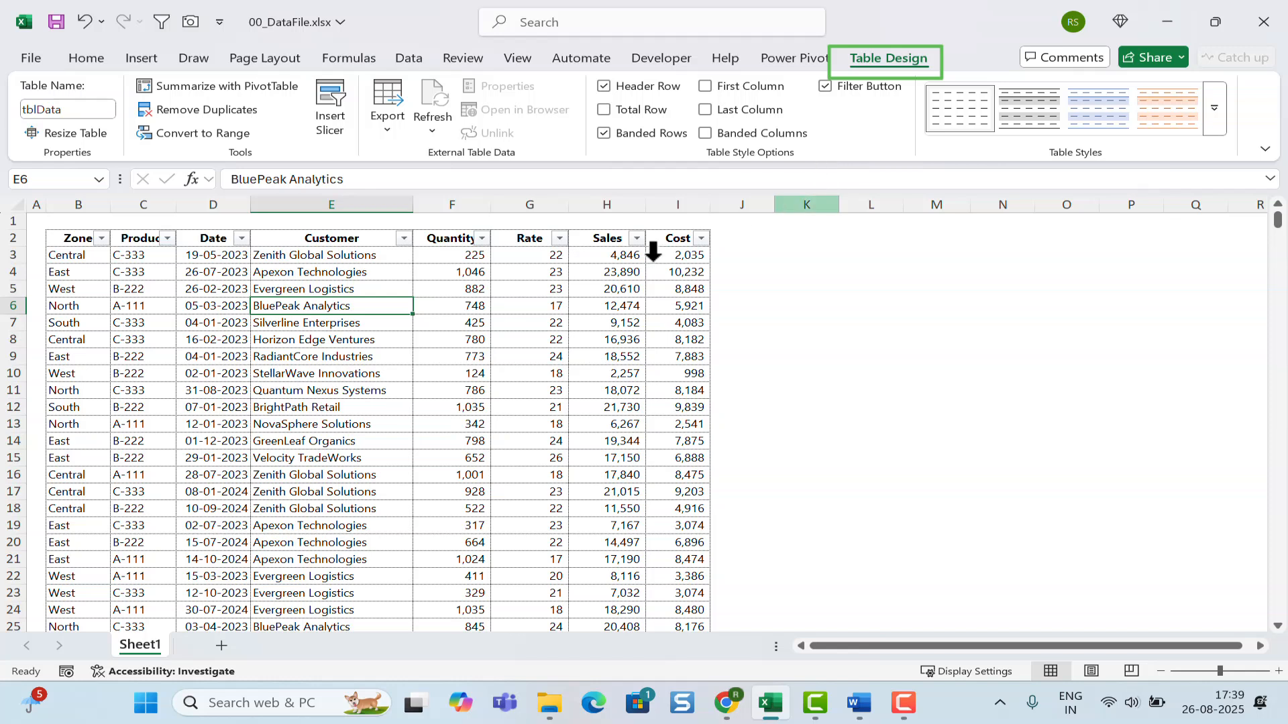
# Step: Insert a PivotTable based on tblData on a new worksheet
pyautogui.click(333, 356)
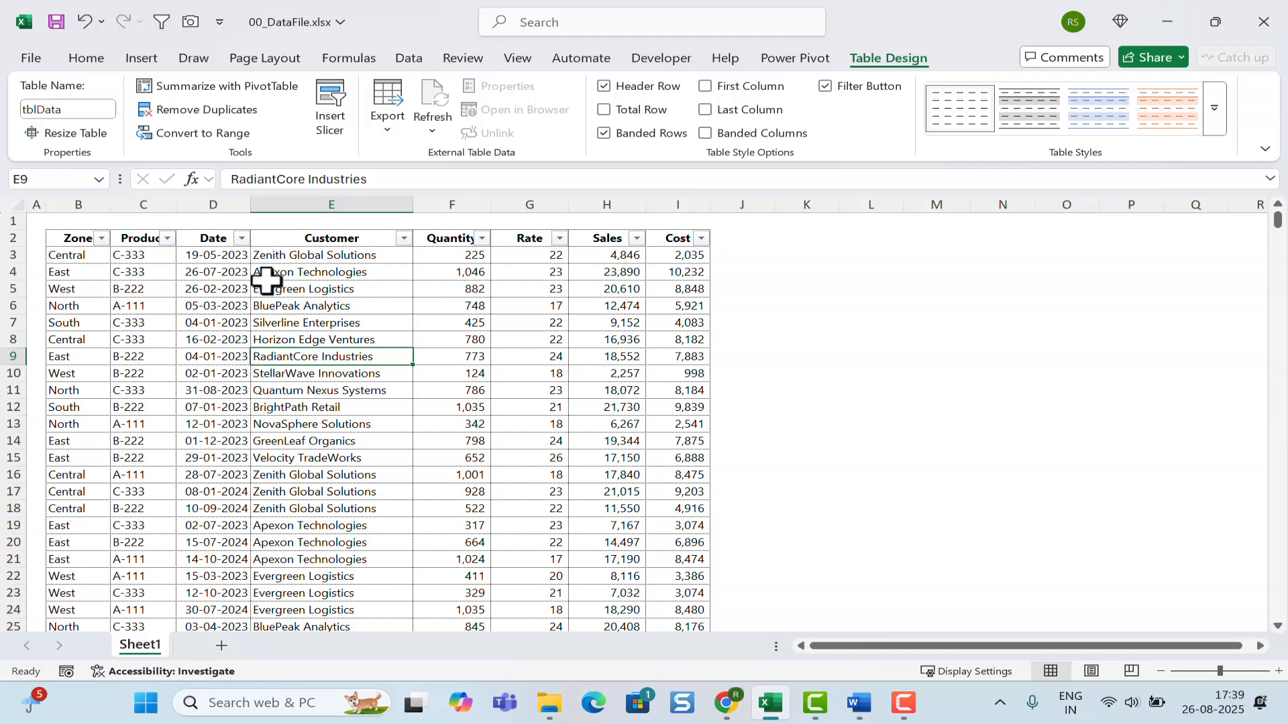
pyautogui.click(143, 64)
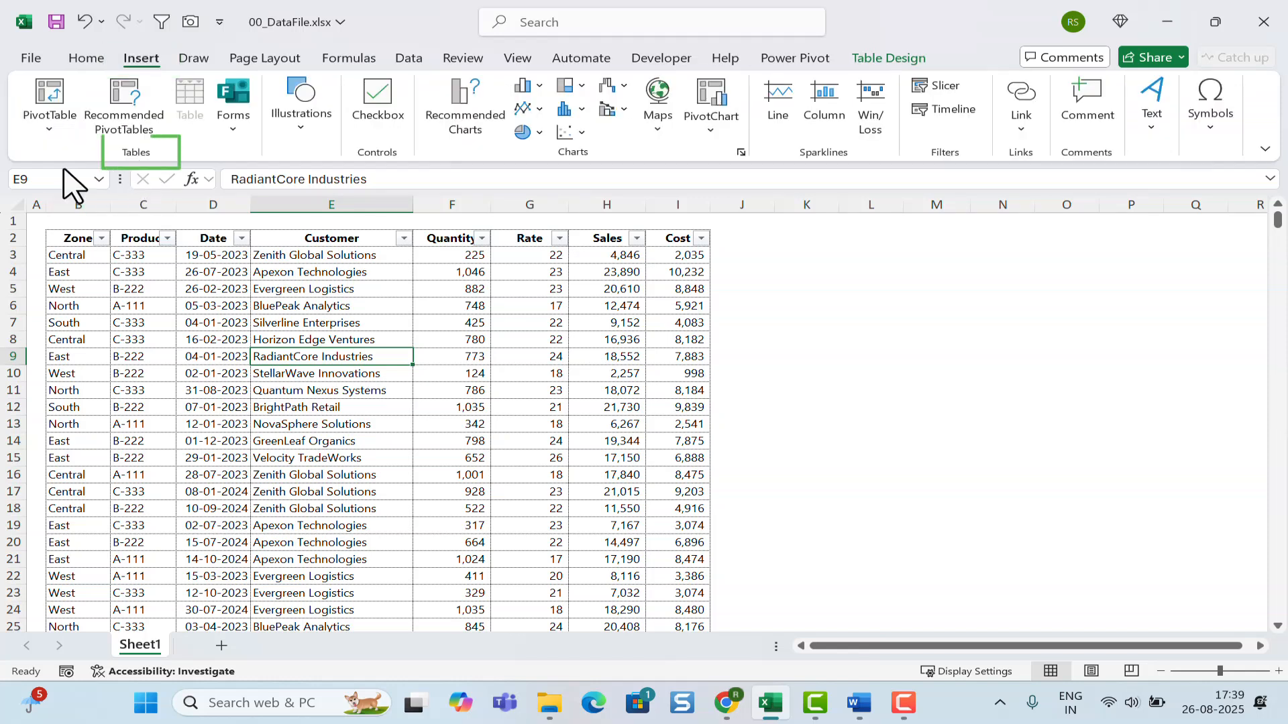
pyautogui.click(45, 133)
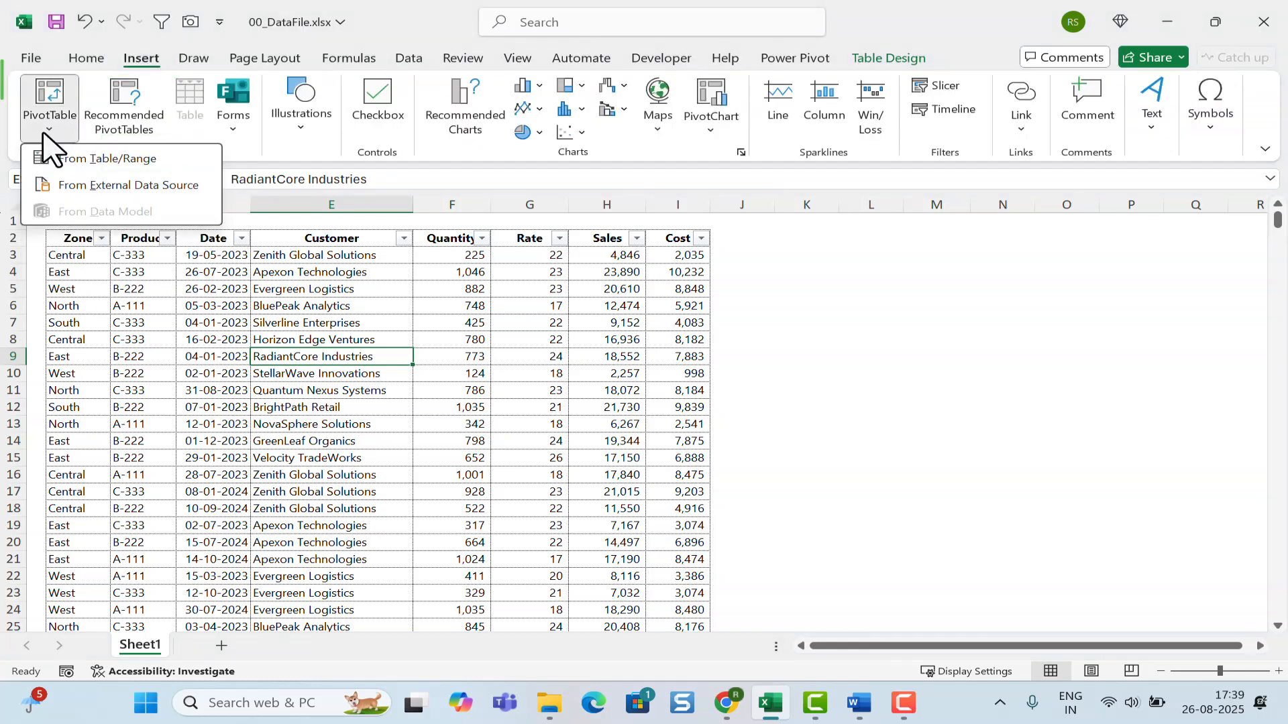
pyautogui.click(84, 158)
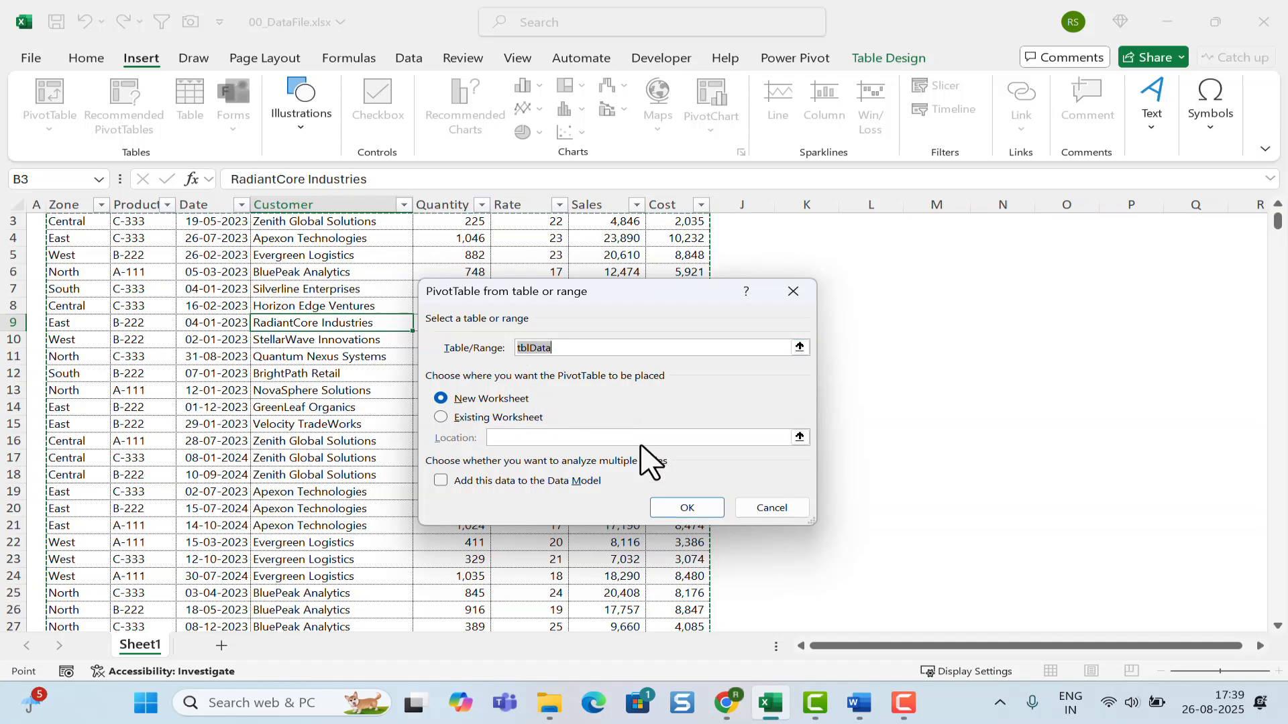
pyautogui.click(681, 522)
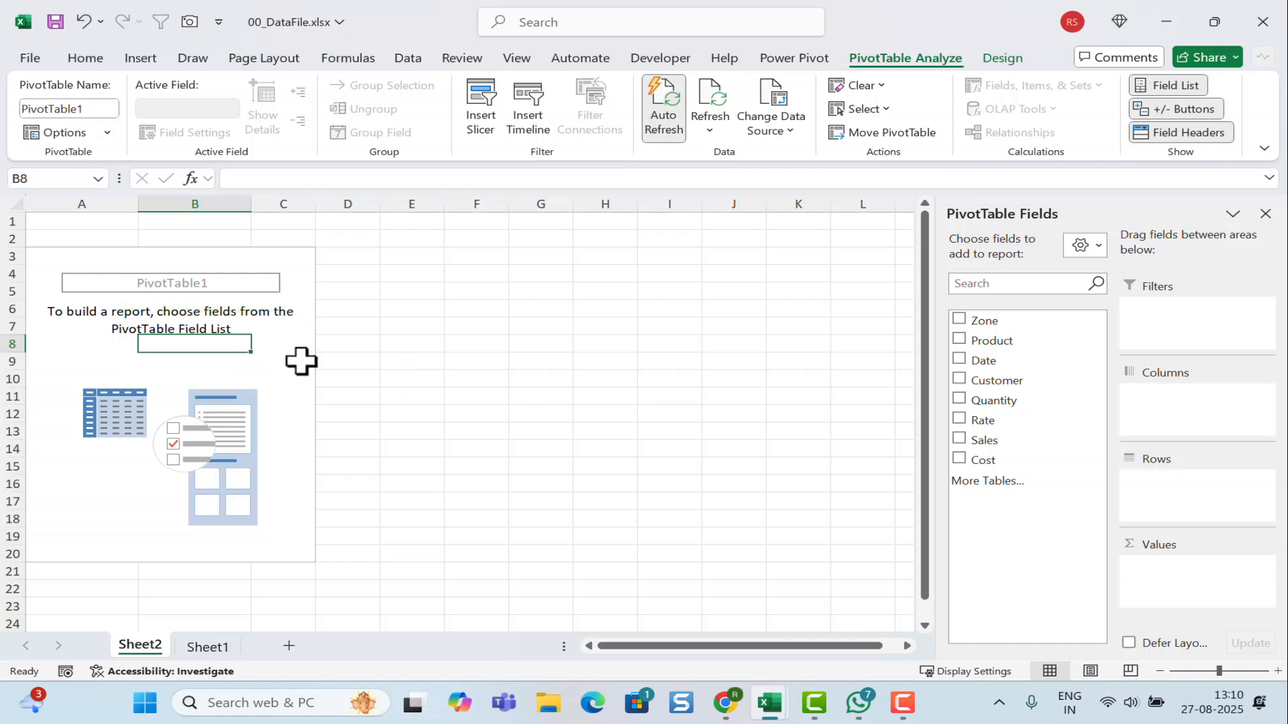
# Step: Close the PivotTable field list and turn it back on
pyautogui.click(450, 355)
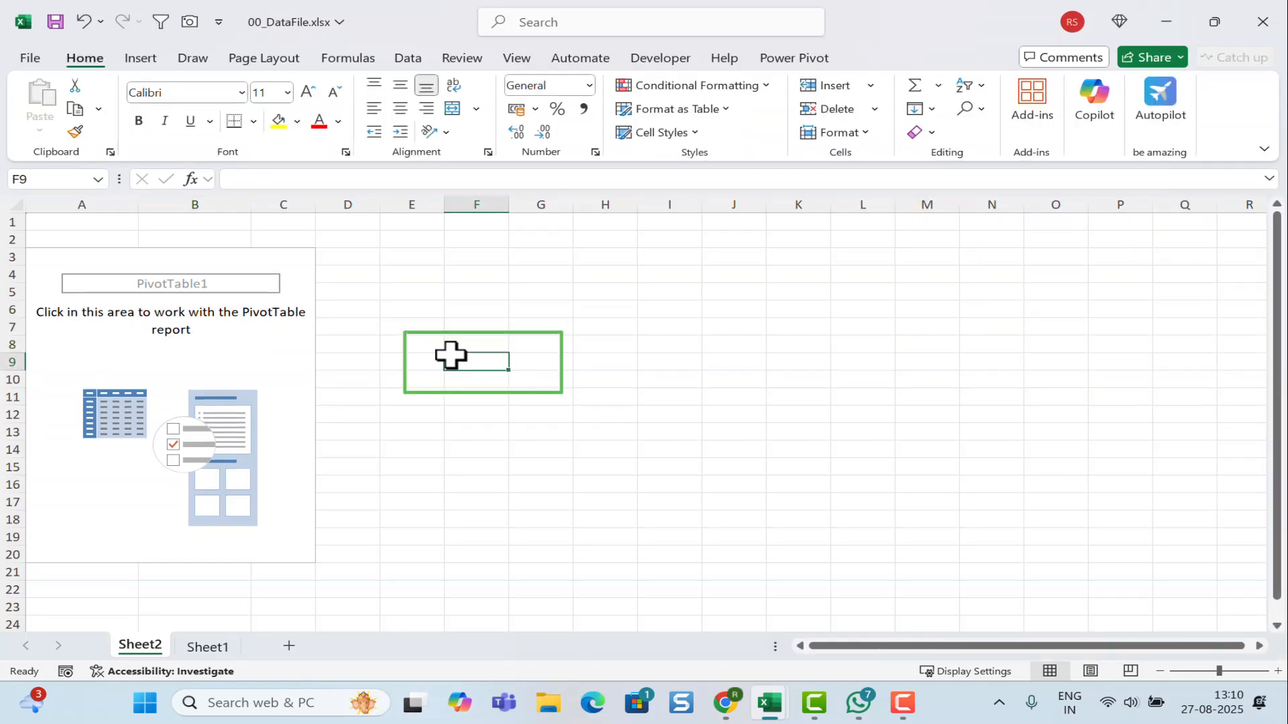
pyautogui.click(223, 334)
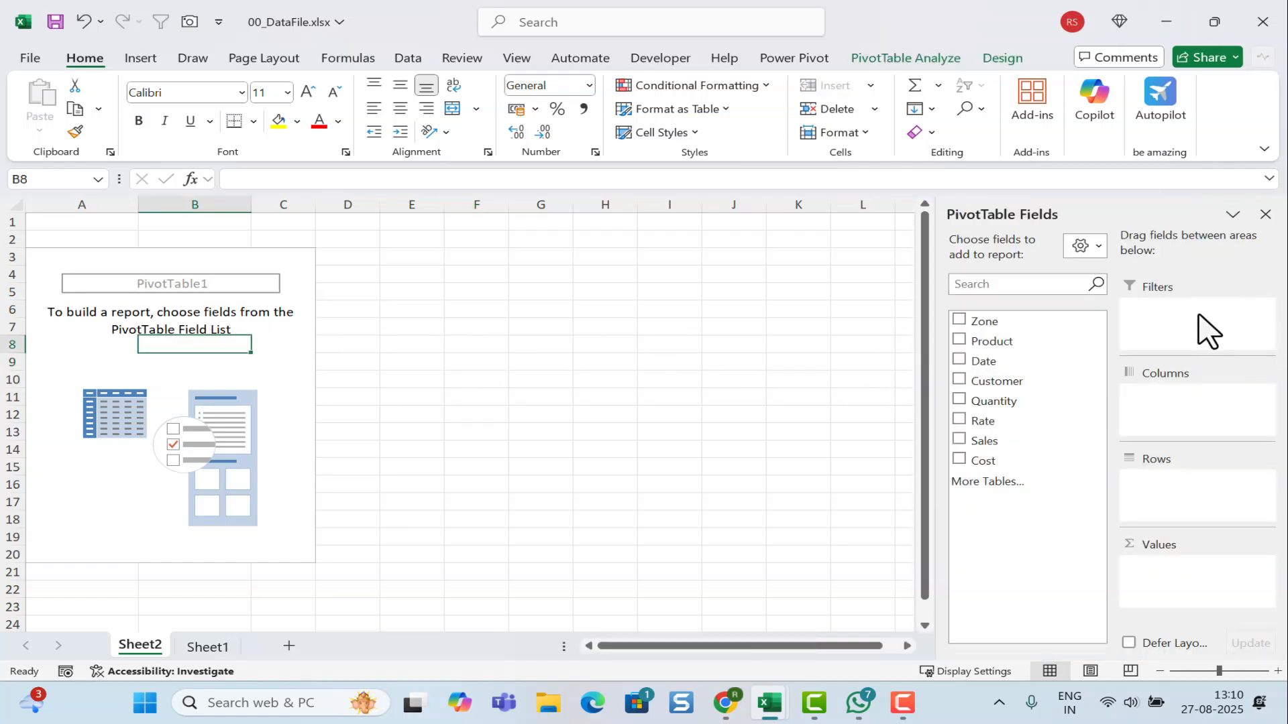
pyautogui.click(1265, 214)
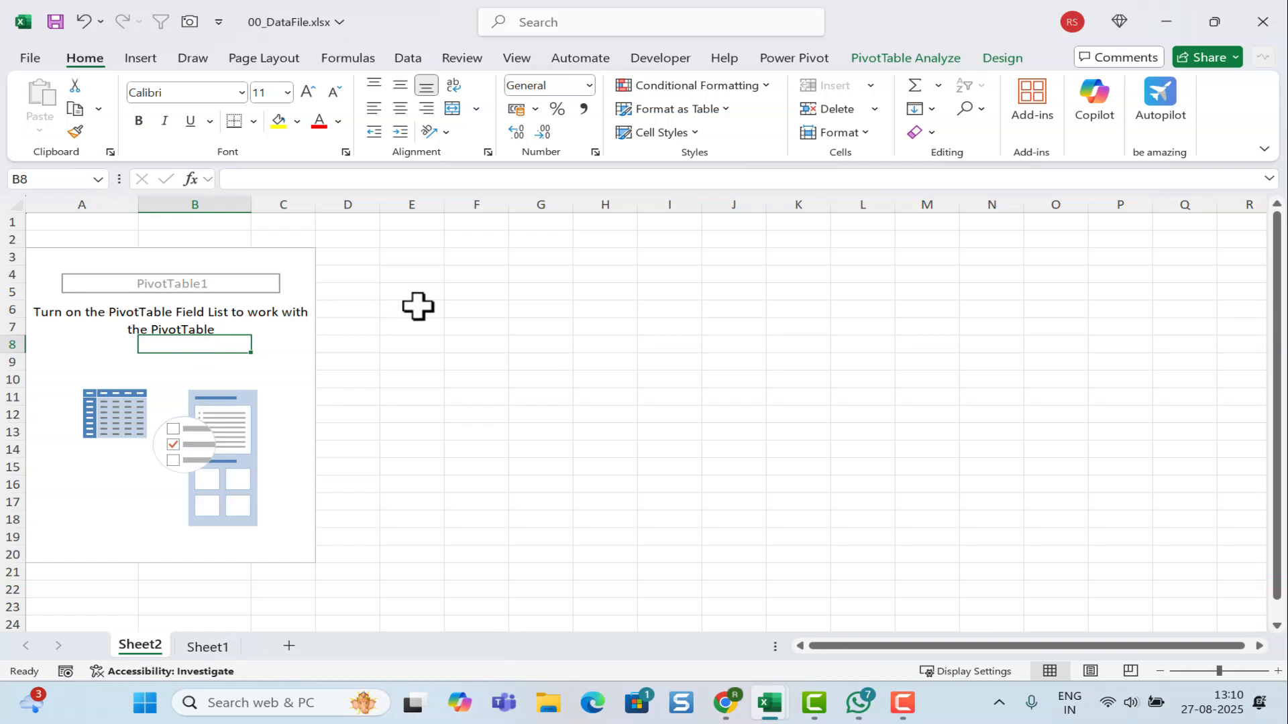
pyautogui.click(887, 64)
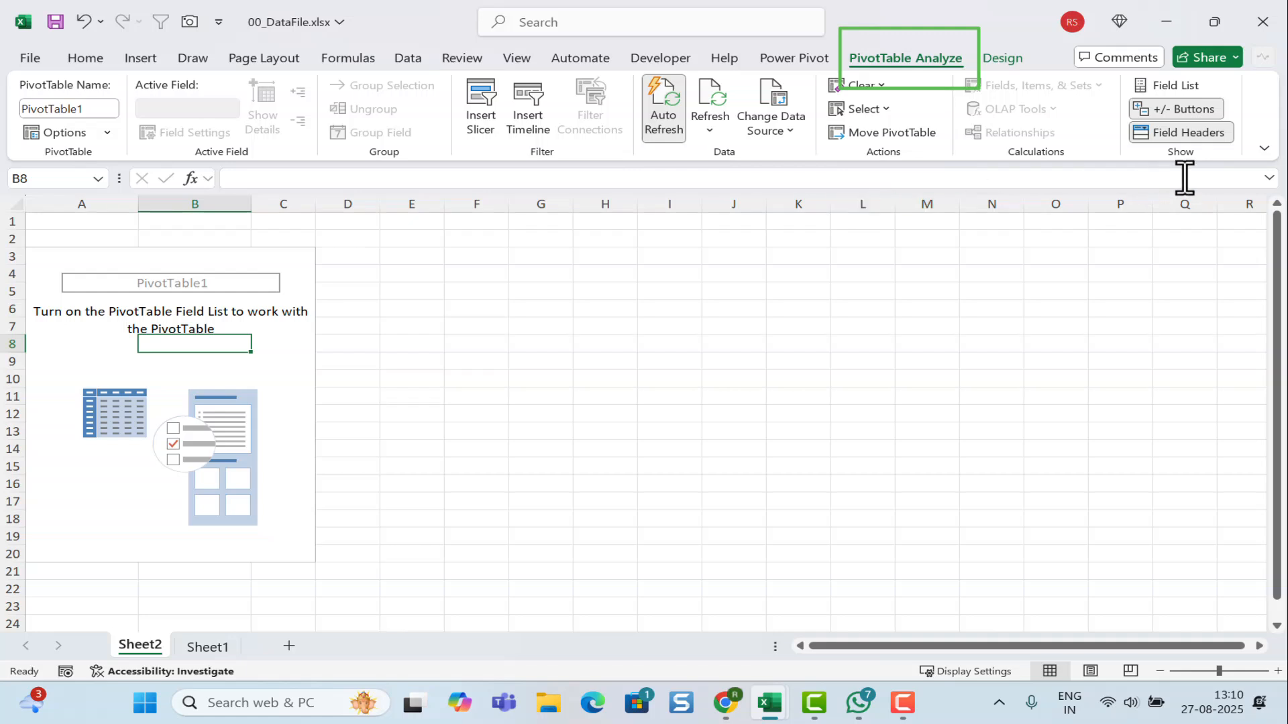
pyautogui.click(1168, 91)
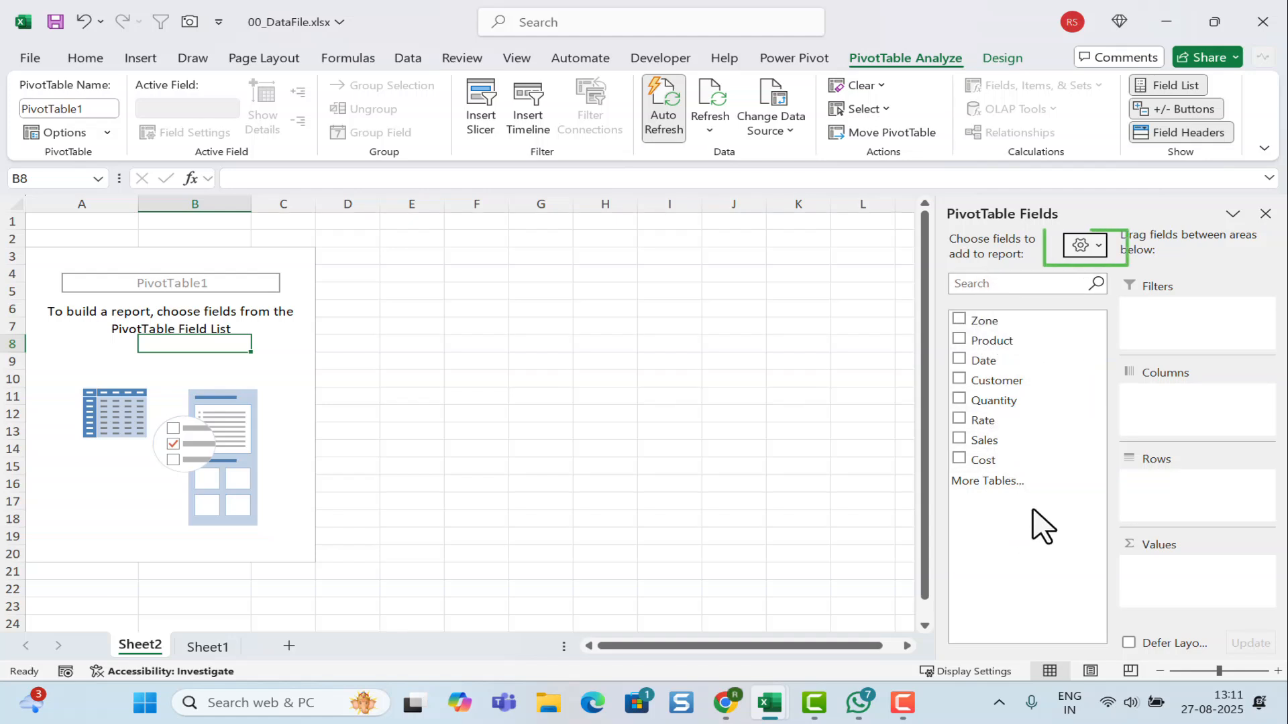
# Step: Review the layout and sorting options of the PivotTable field list without changing them
pyautogui.click(1090, 246)
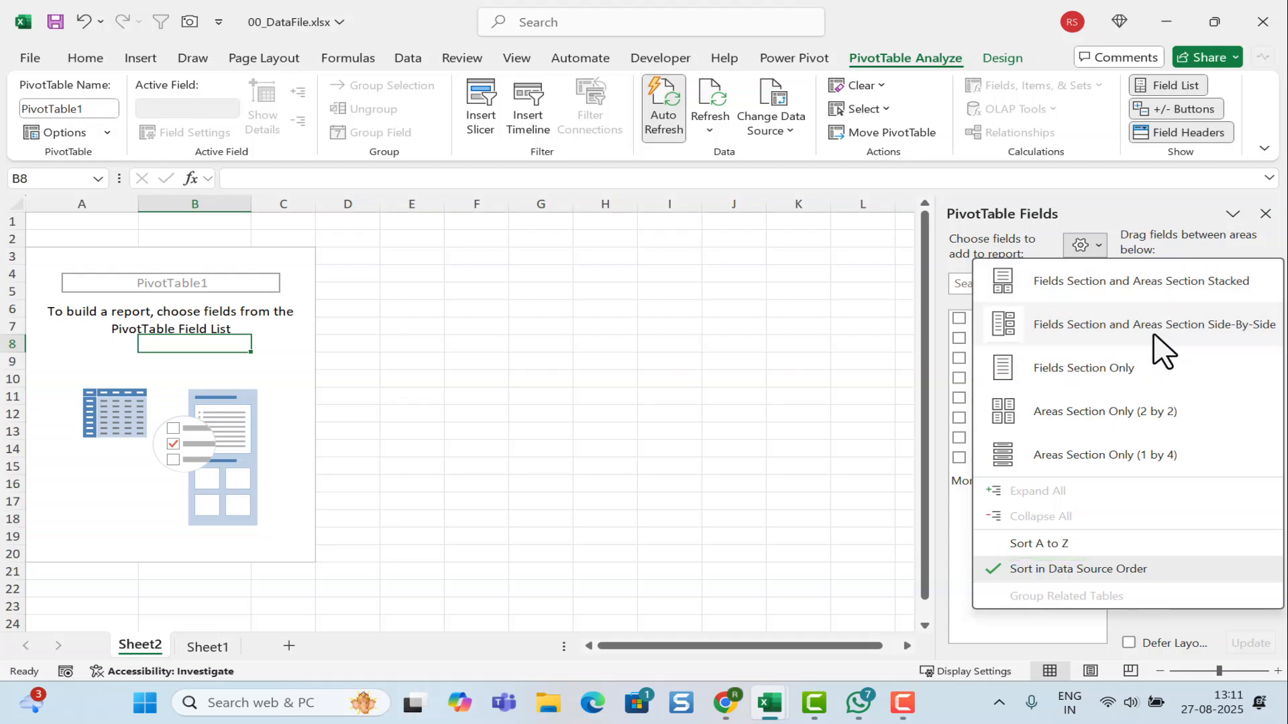
pyautogui.press('Escape')
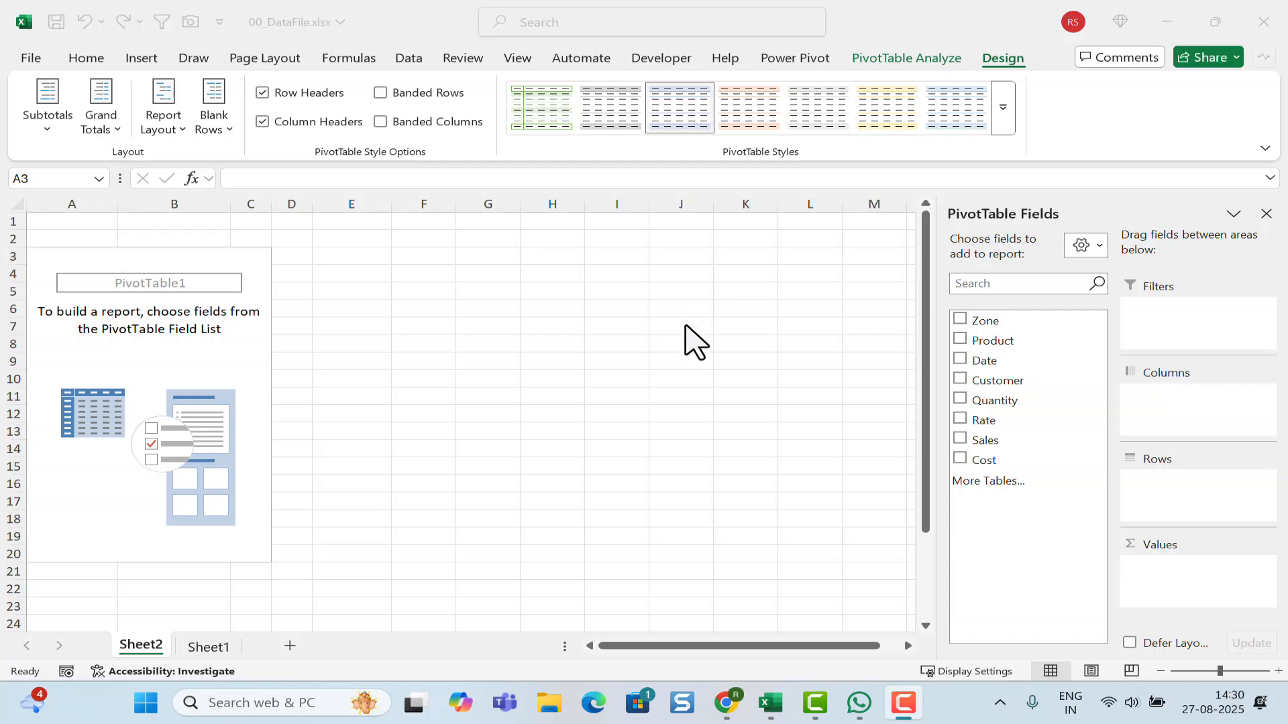
# Step: Build the PivotTable with Zone in rows, the sum of Sales as values and Product in columns
pyautogui.moveTo(986, 322); pyautogui.dragTo(1167, 499)
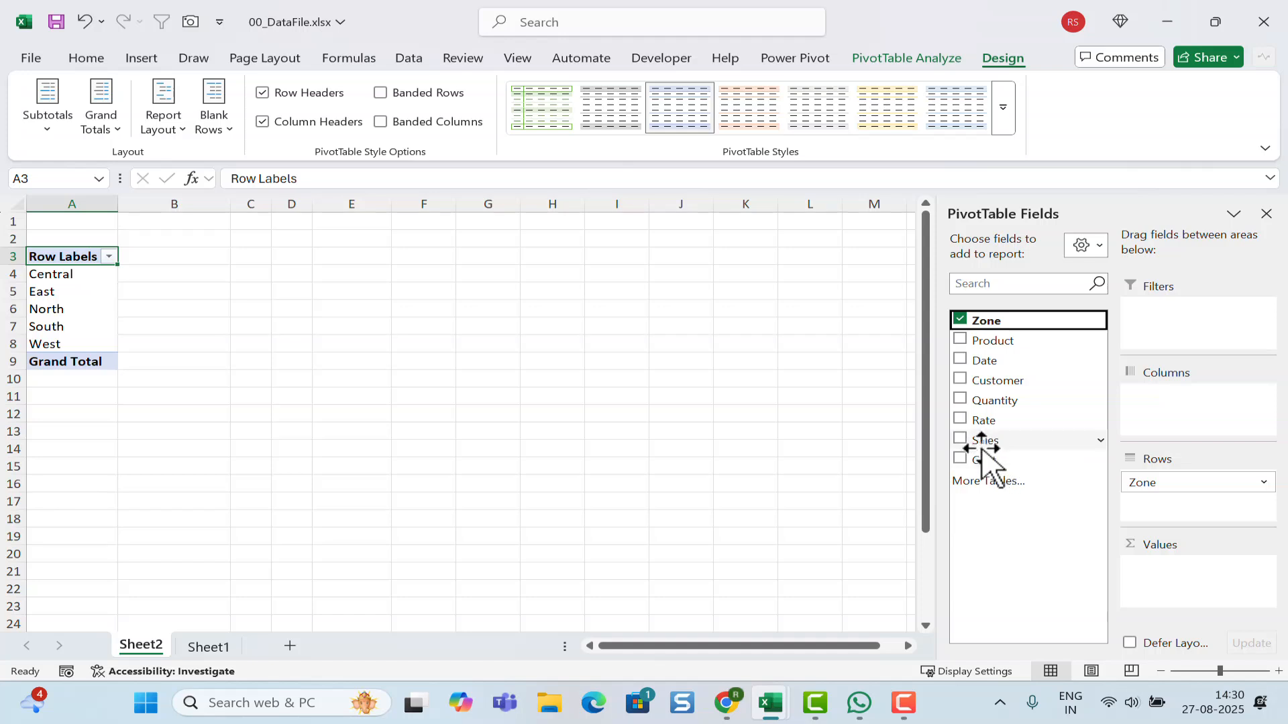
pyautogui.moveTo(985, 440); pyautogui.dragTo(1218, 607)
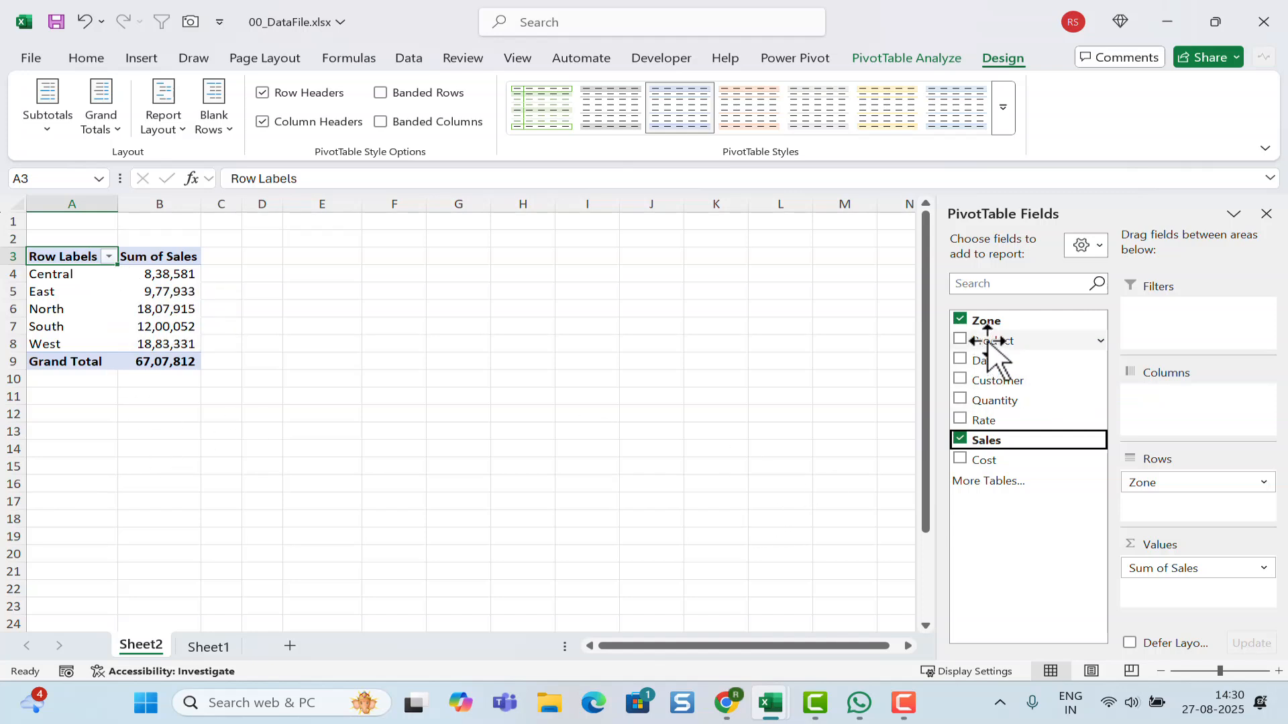
pyautogui.moveTo(988, 340); pyautogui.dragTo(1198, 432)
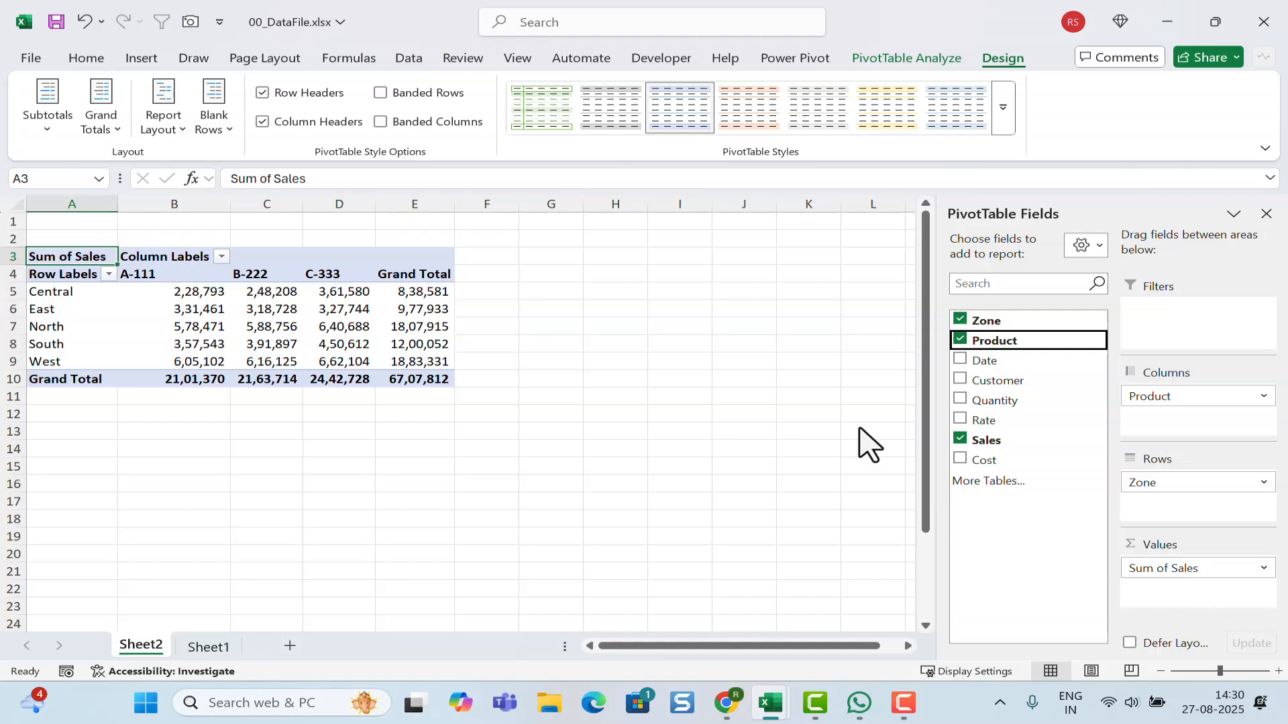
# Step: Try Zone as the report filter with Product in rows, then restore Product to columns and Zone to rows
pyautogui.moveTo(1166, 485); pyautogui.dragTo(1165, 322)
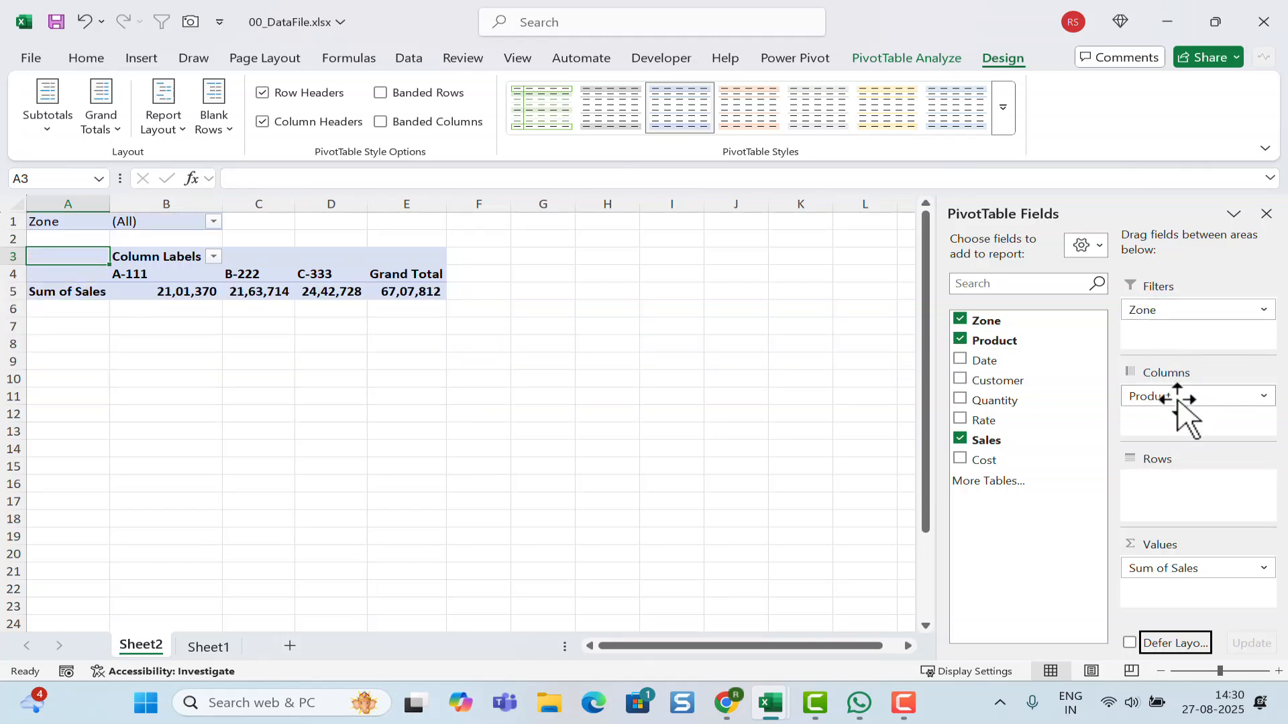
pyautogui.moveTo(1179, 399); pyautogui.dragTo(1182, 499)
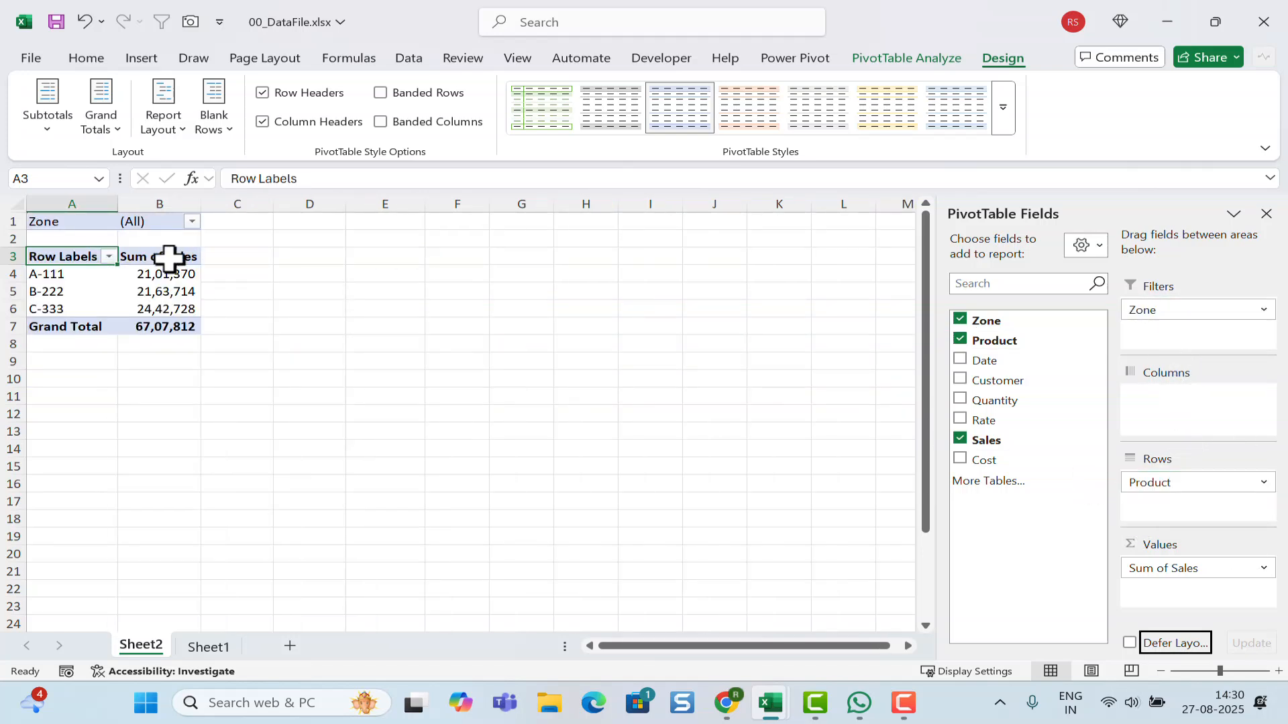
pyautogui.click(192, 222)
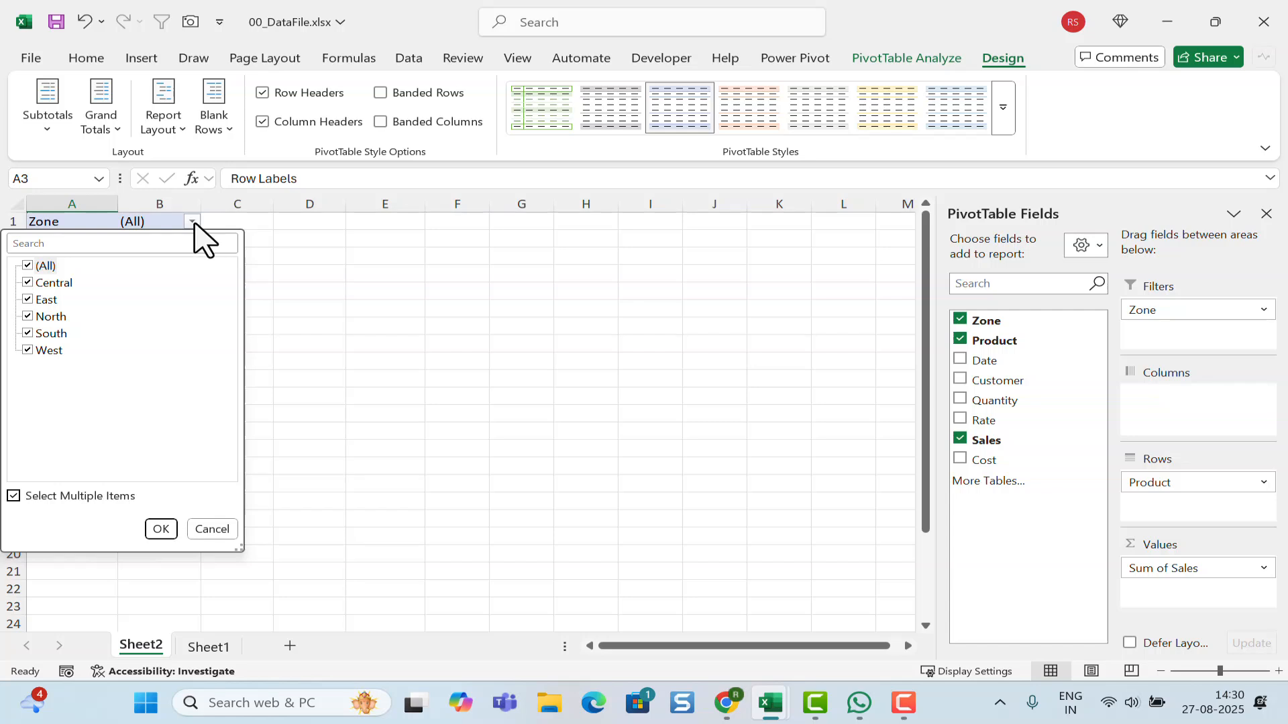
pyautogui.click(192, 222)
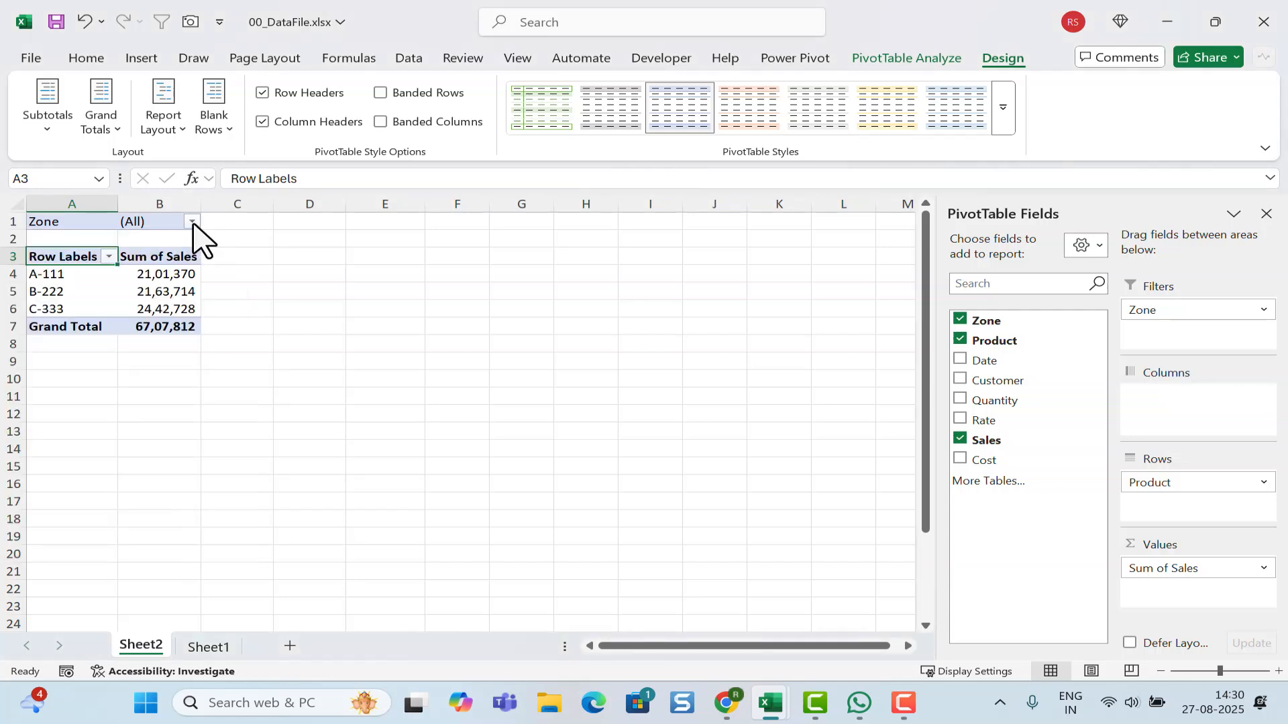
pyautogui.moveTo(1185, 483); pyautogui.dragTo(1200, 409)
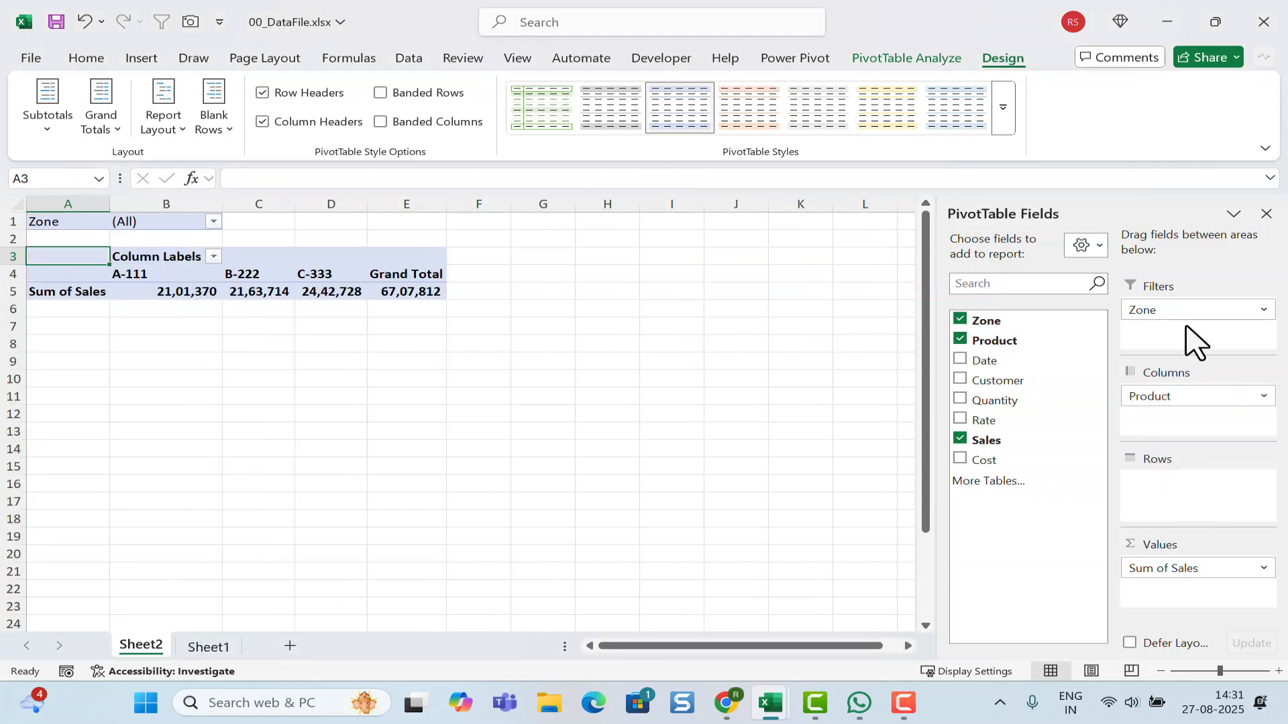
pyautogui.moveTo(1181, 313); pyautogui.dragTo(1205, 513)
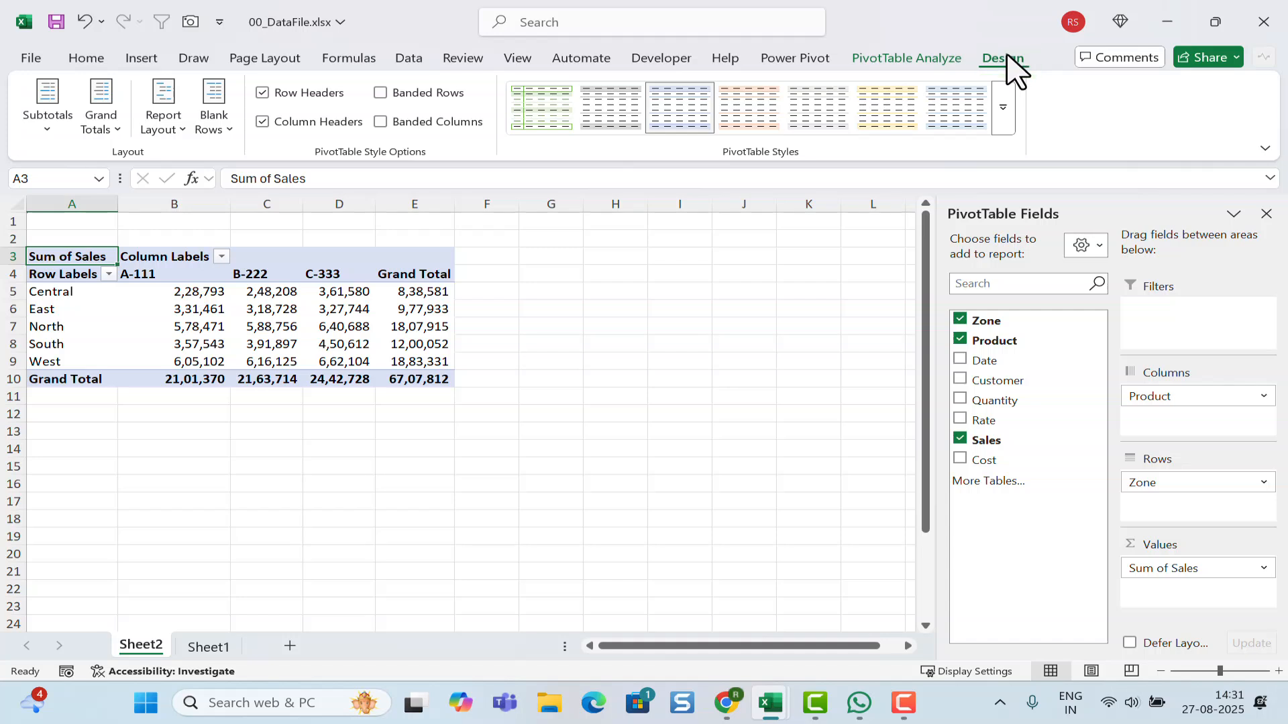
# Step: Show the PivotTable report in tabular form
pyautogui.click(184, 131)
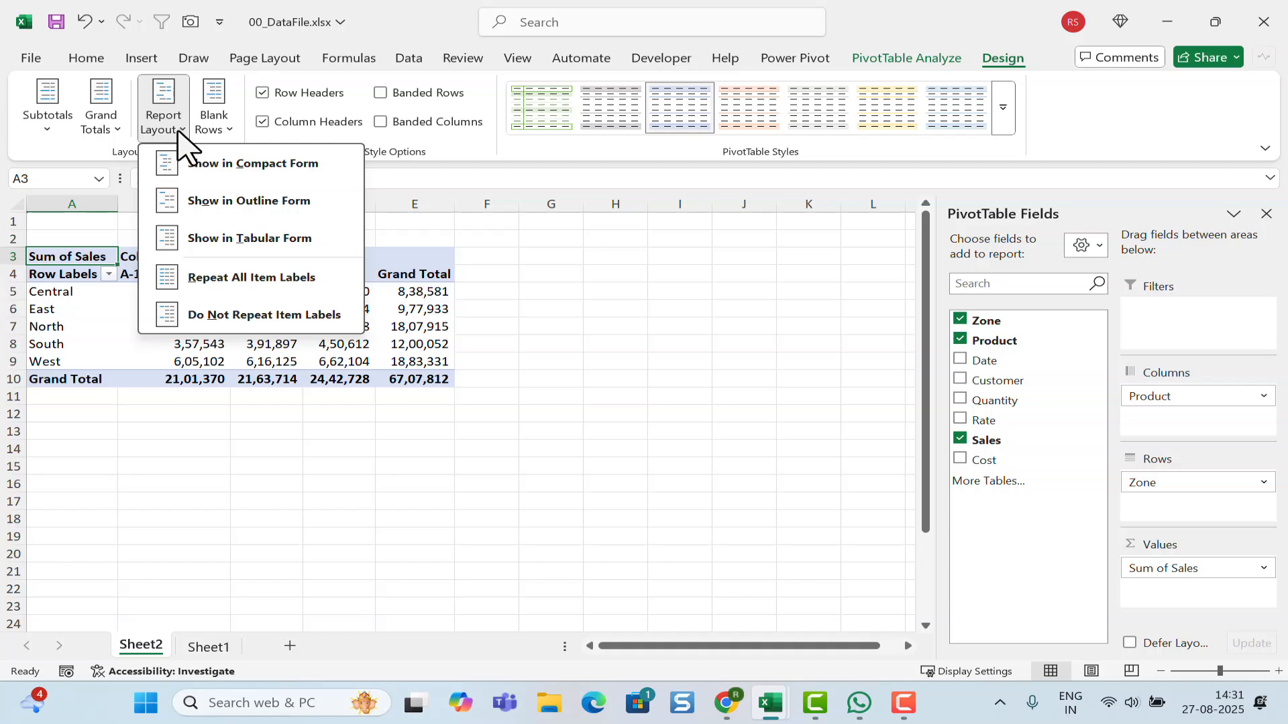
pyautogui.click(228, 248)
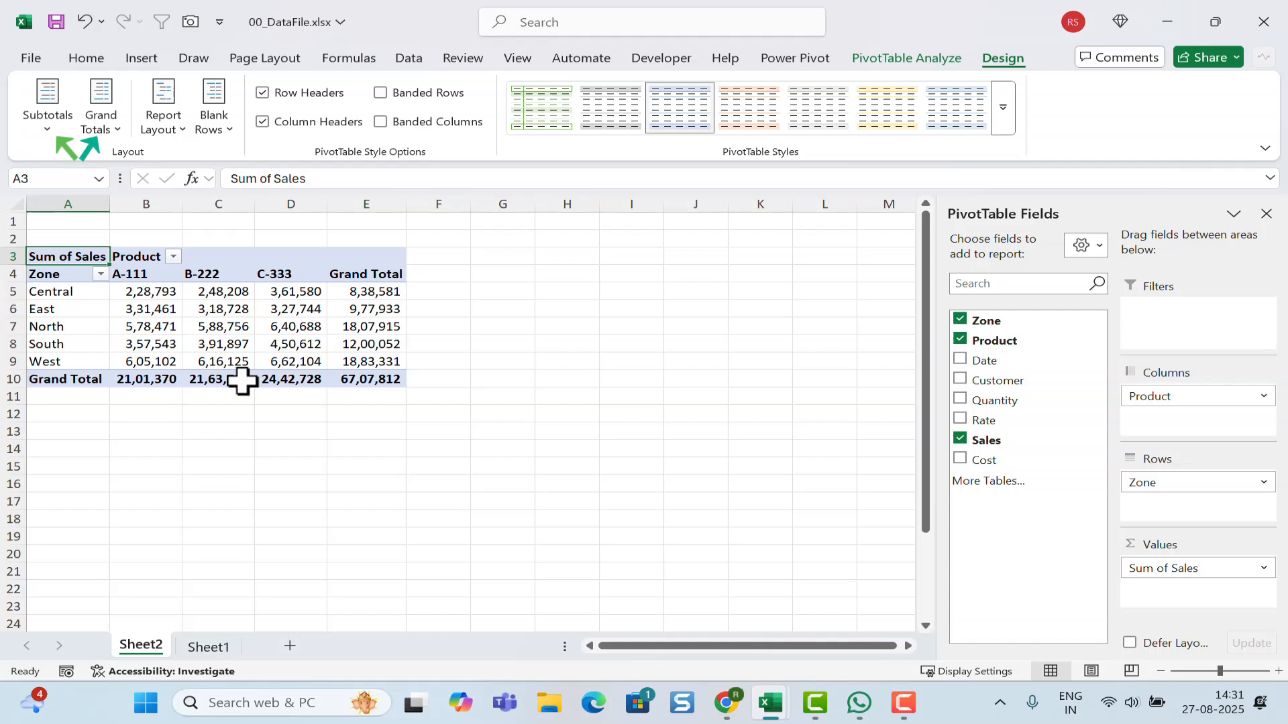
# Step: View the available PivotTable styles without choosing one and return to the PivotTable
pyautogui.moveTo(241, 380)
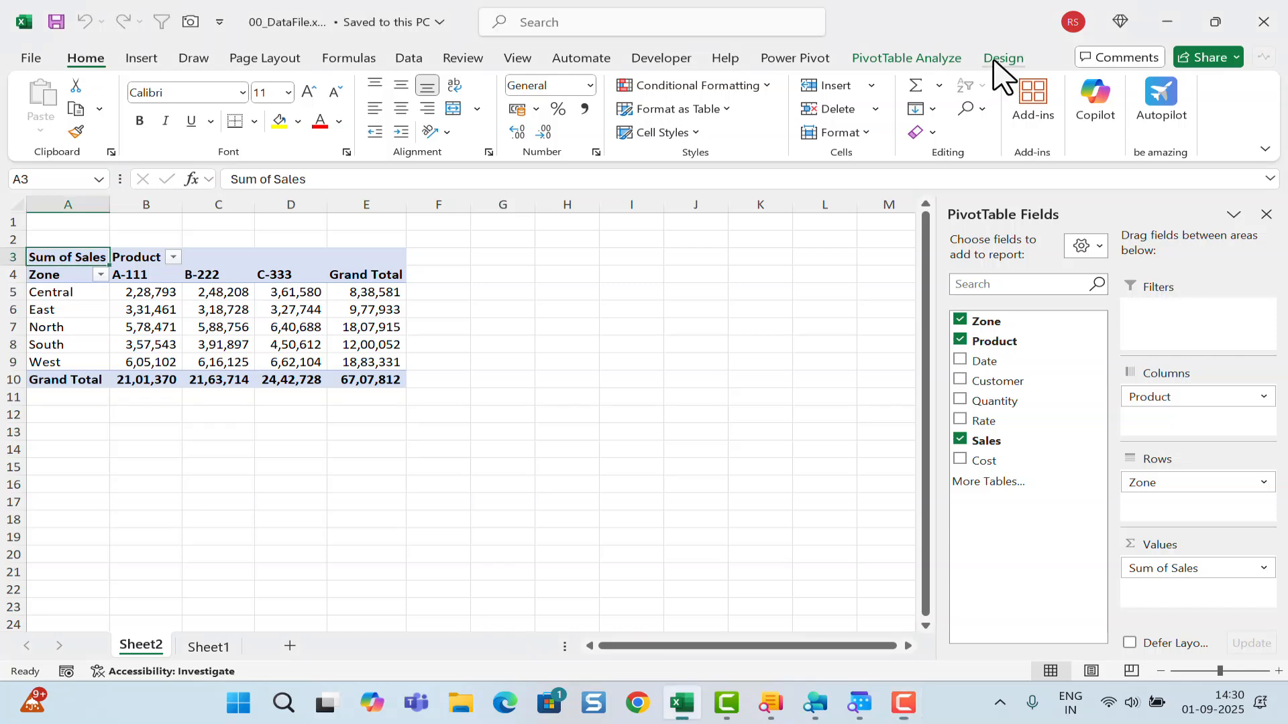
pyautogui.click(1002, 61)
pyautogui.click(1003, 119)
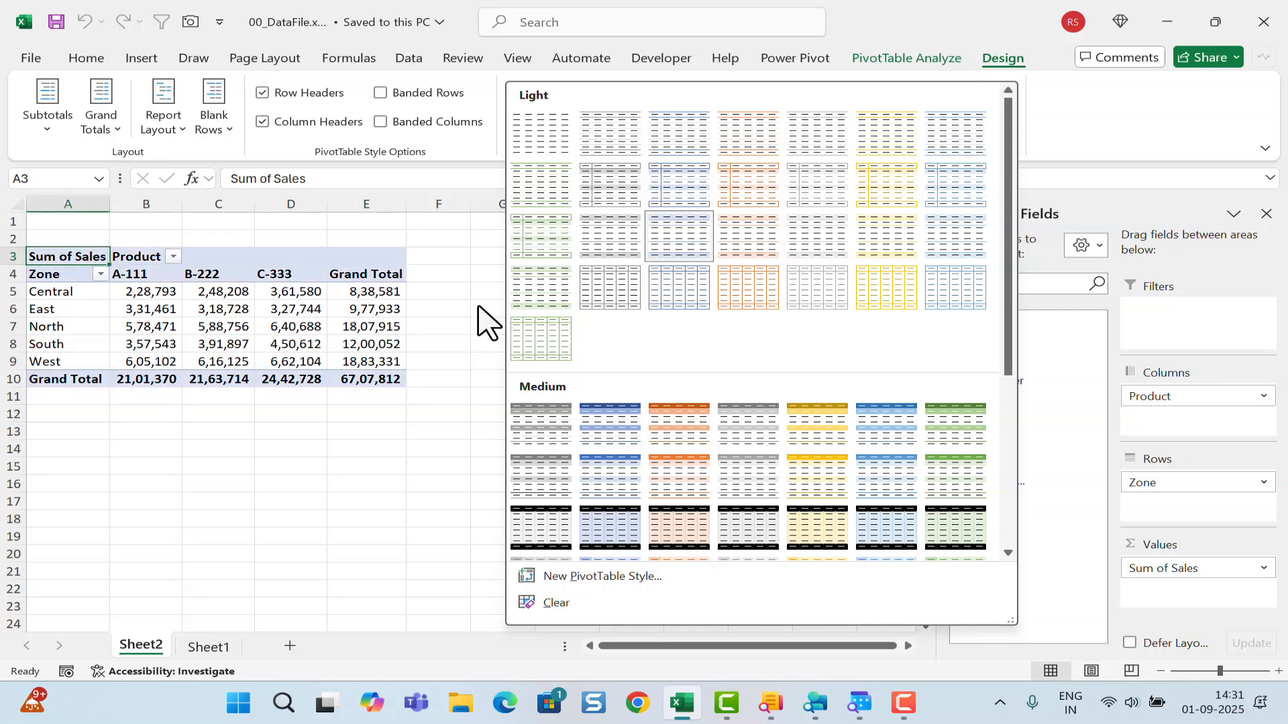
pyautogui.click(203, 317)
pyautogui.click(171, 306)
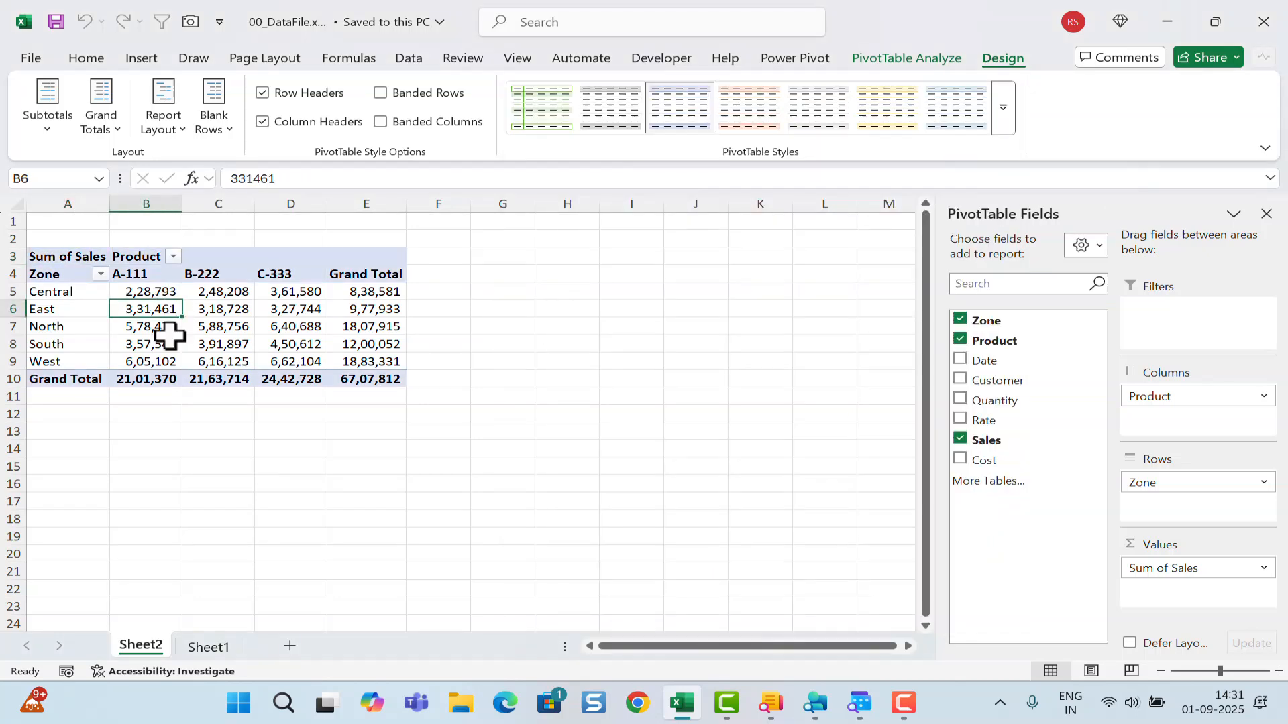
# Step: Examine the Date column entries in the source table on Sheet1 and return to the PivotTable on Sheet2
pyautogui.click(208, 647)
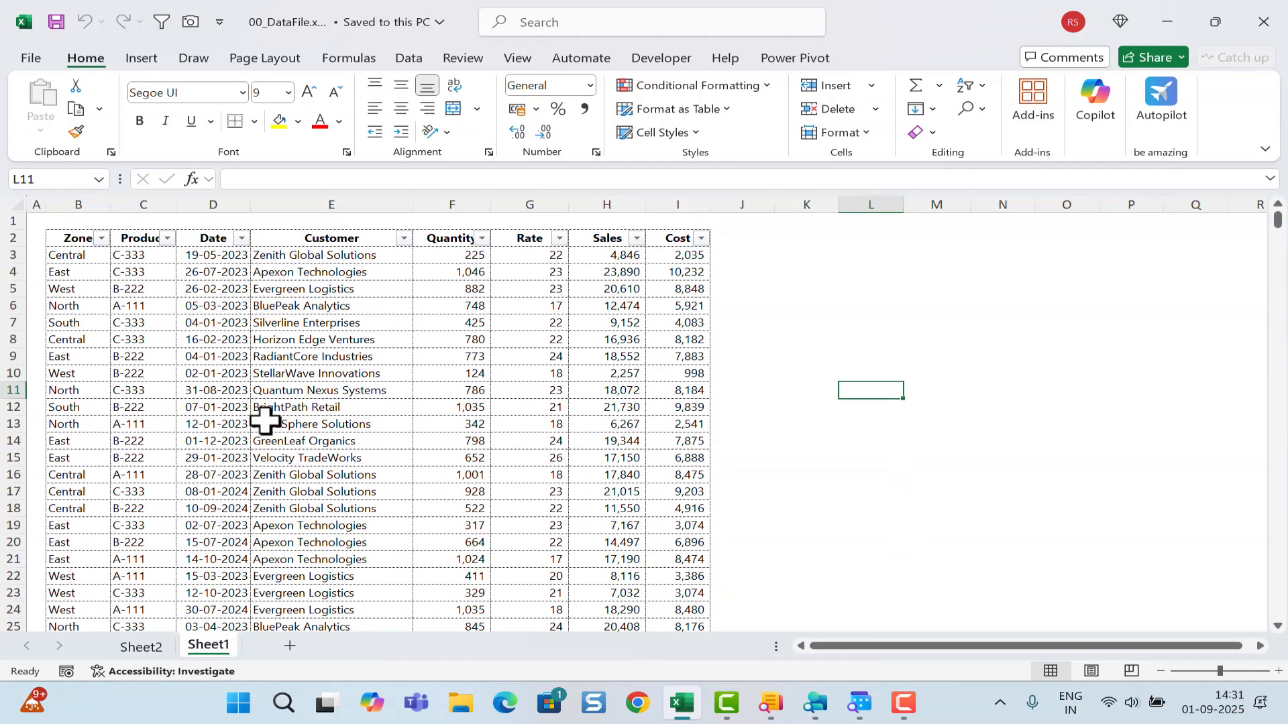
pyautogui.click(218, 255)
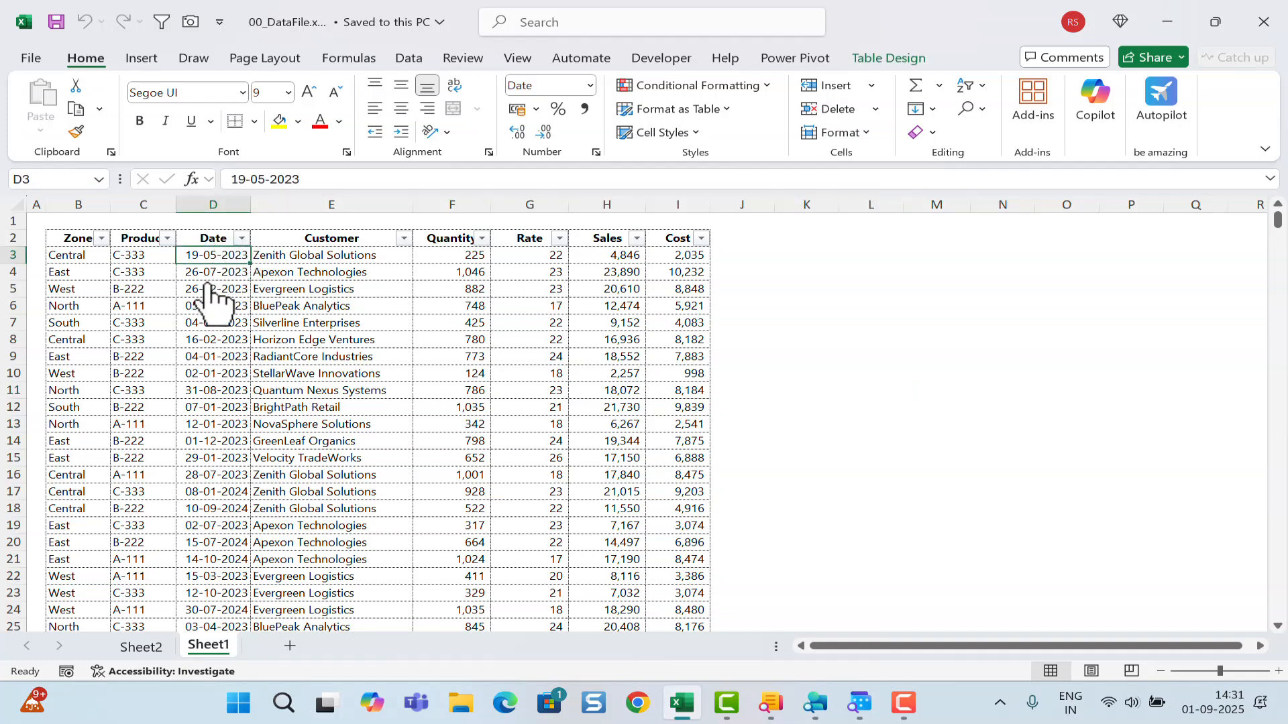
pyautogui.click(216, 273)
pyautogui.click(208, 322)
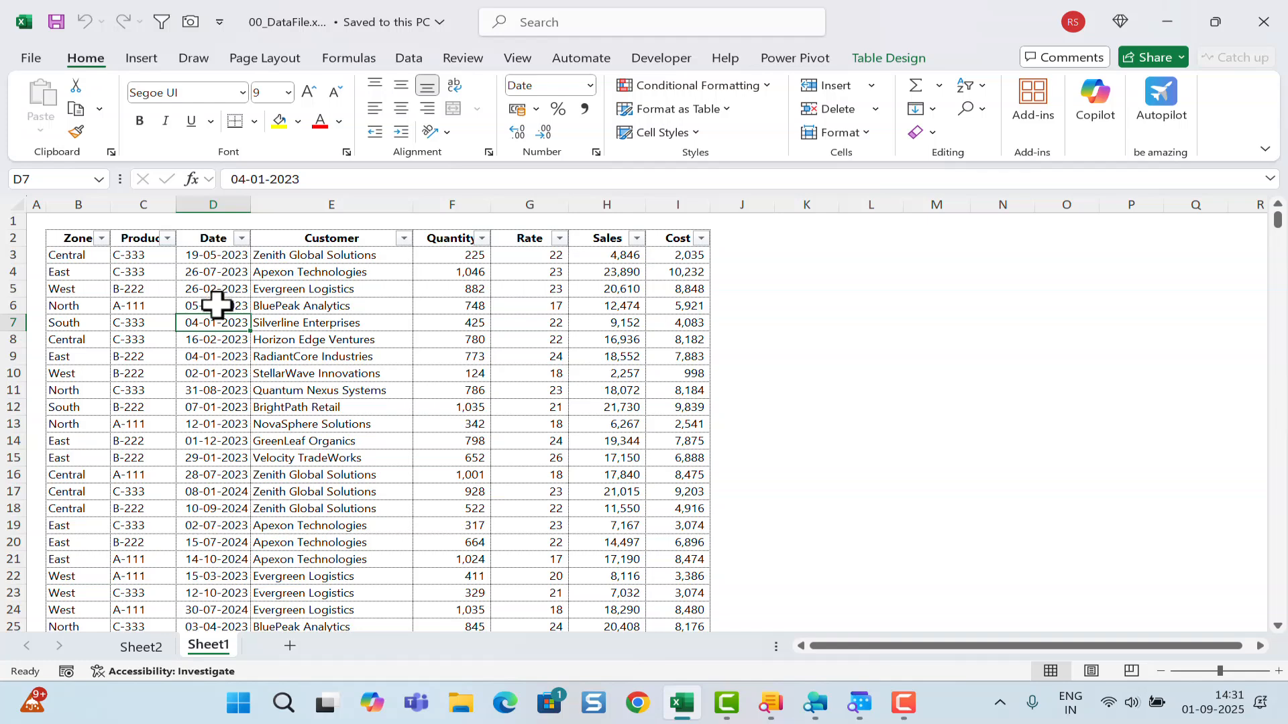
pyautogui.click(140, 647)
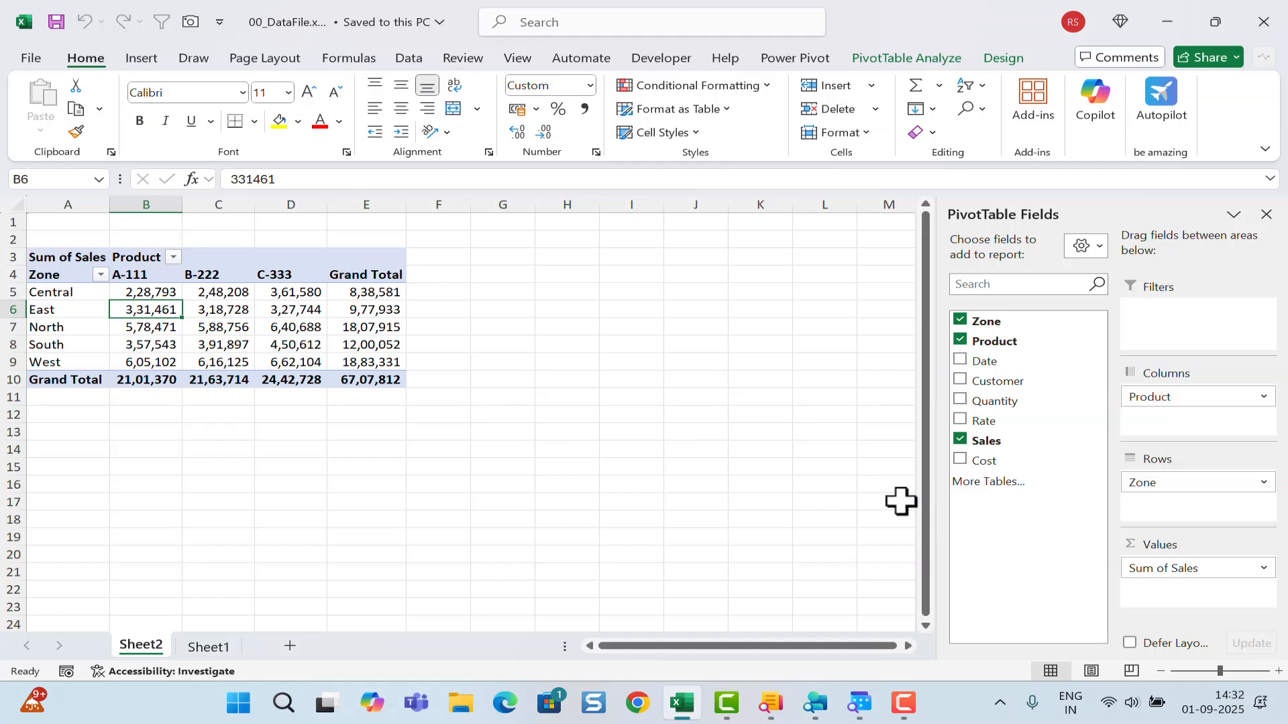
# Step: Add the Date field to the PivotTable and keep only its Years grouping, removing Quarters, Months and Date
pyautogui.click(960, 360)
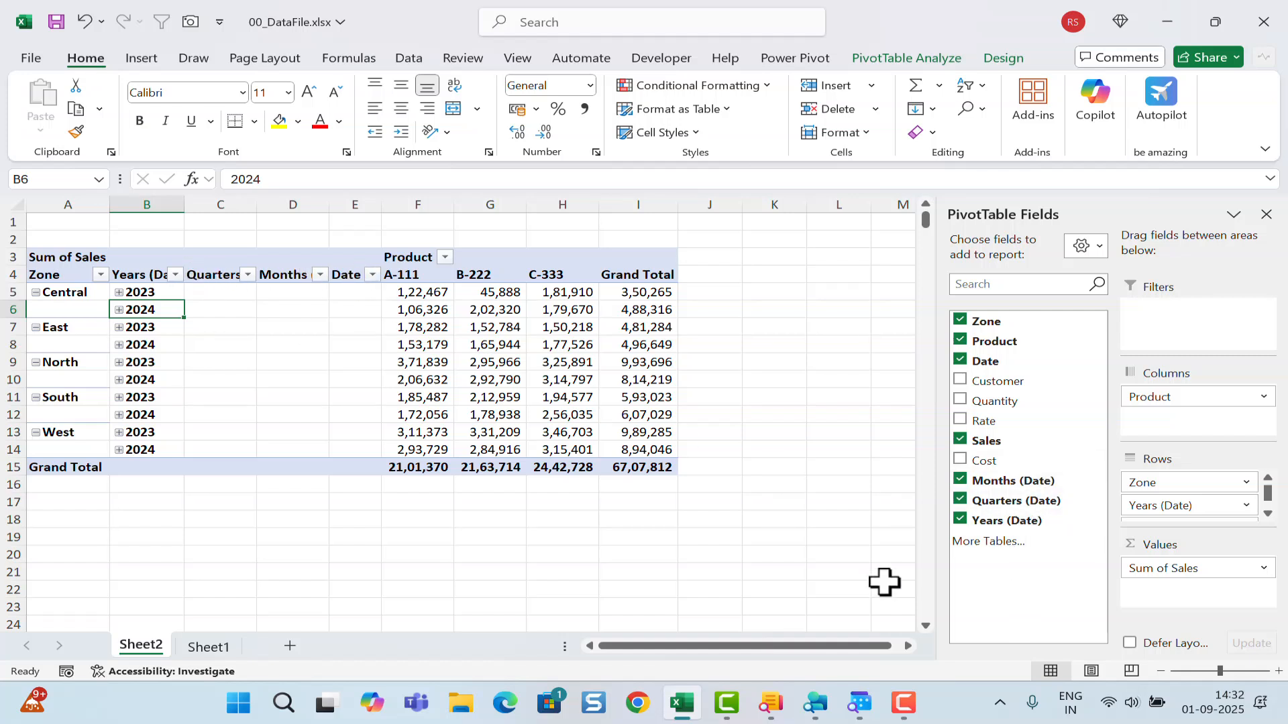
pyautogui.click(960, 501)
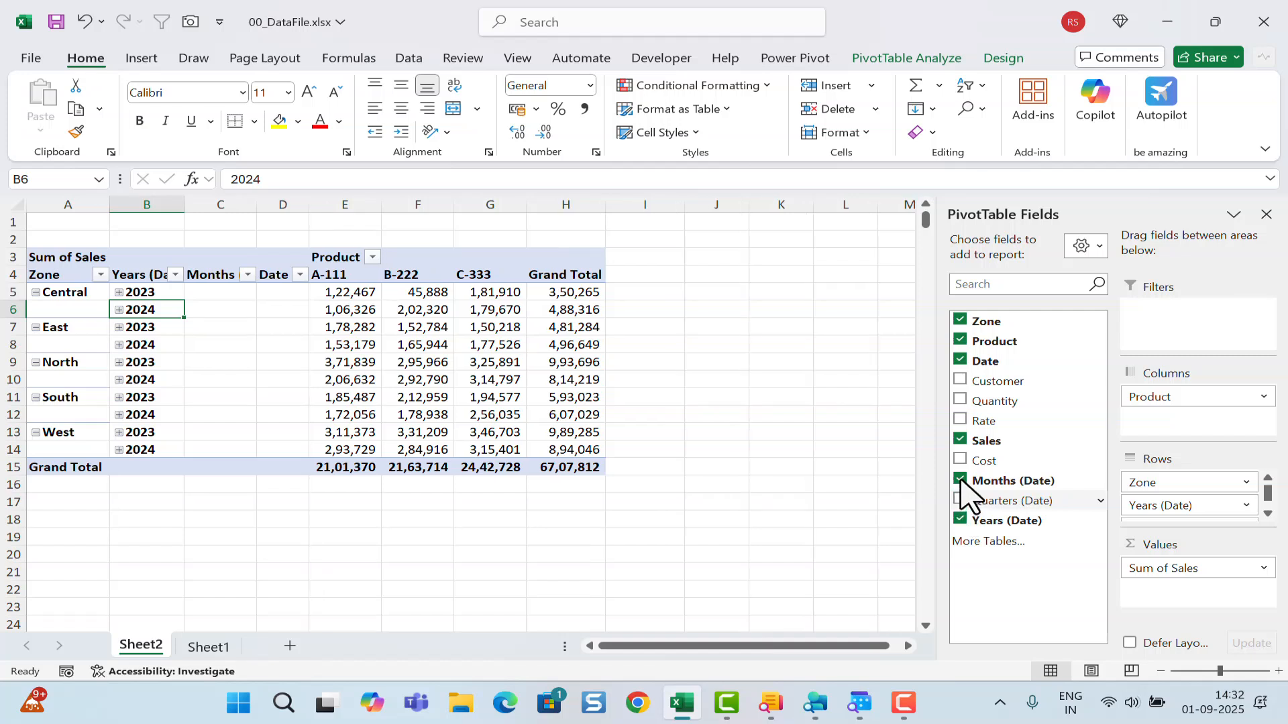
pyautogui.click(960, 480)
pyautogui.click(960, 361)
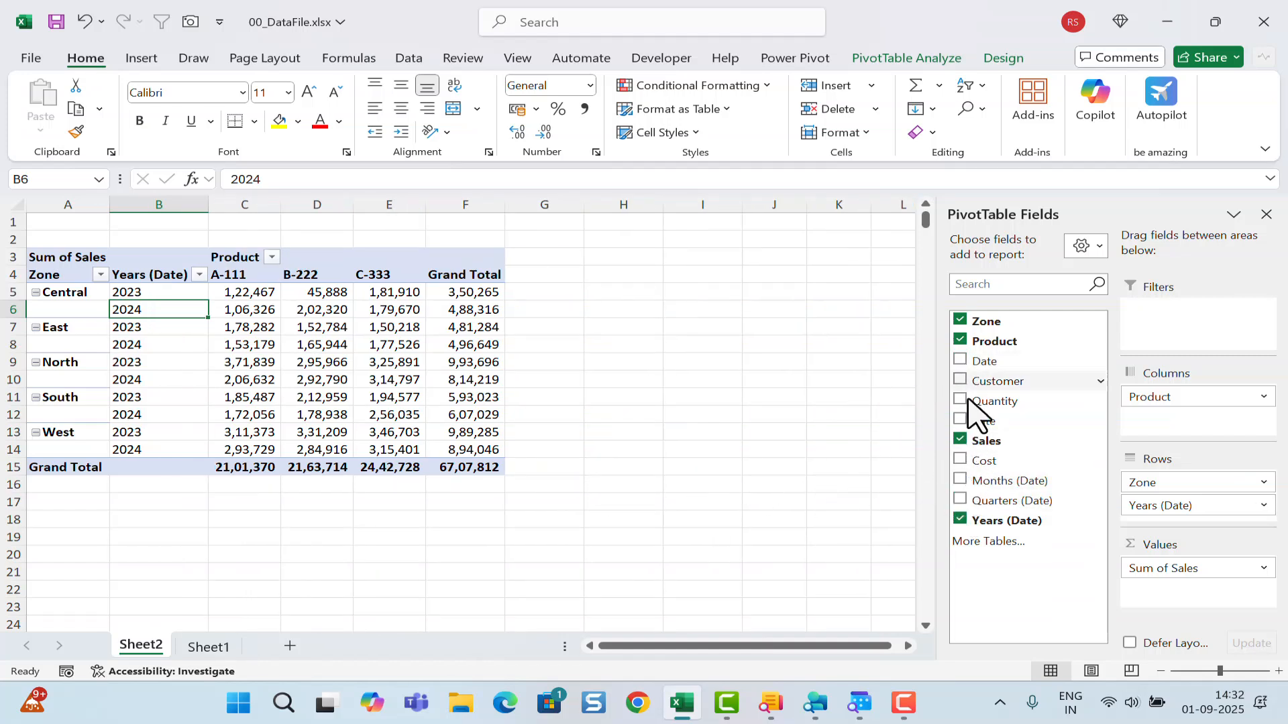
# Step: Remove Product from the PivotTable and move Years (Date) from rows to columns
pyautogui.click(961, 340)
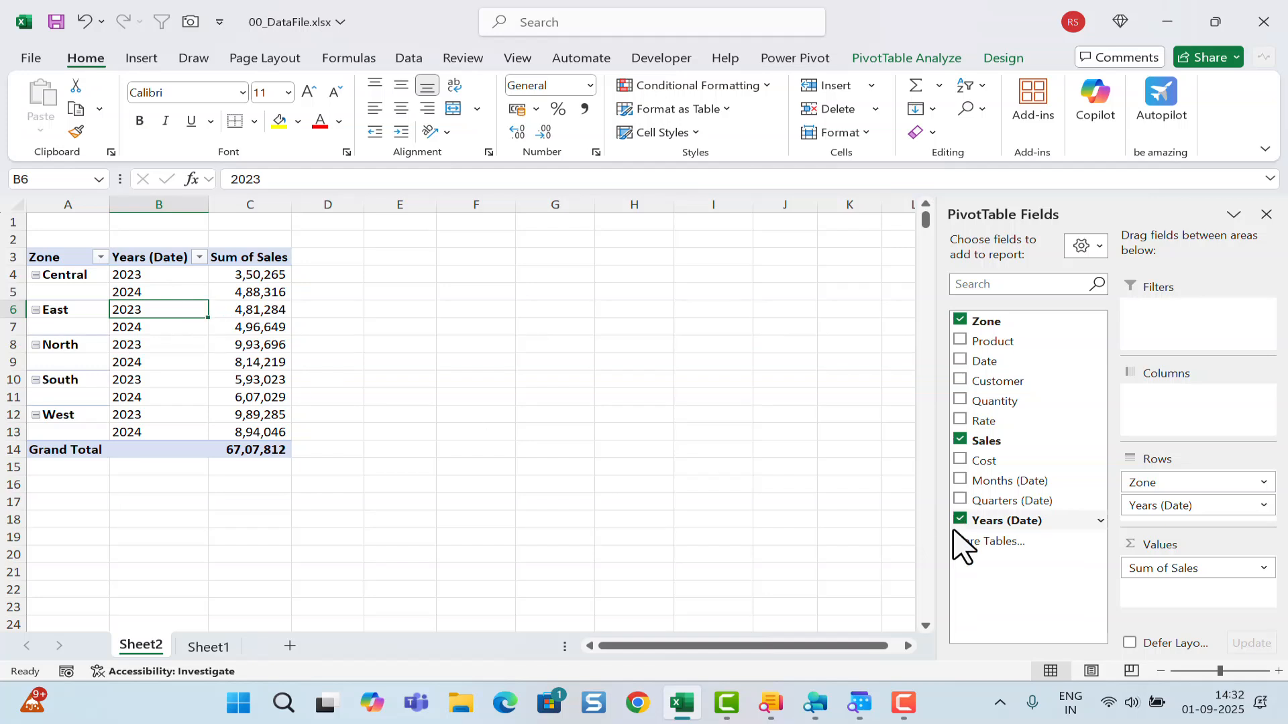
pyautogui.moveTo(1189, 506); pyautogui.dragTo(1194, 402)
pyautogui.moveTo(167, 360)
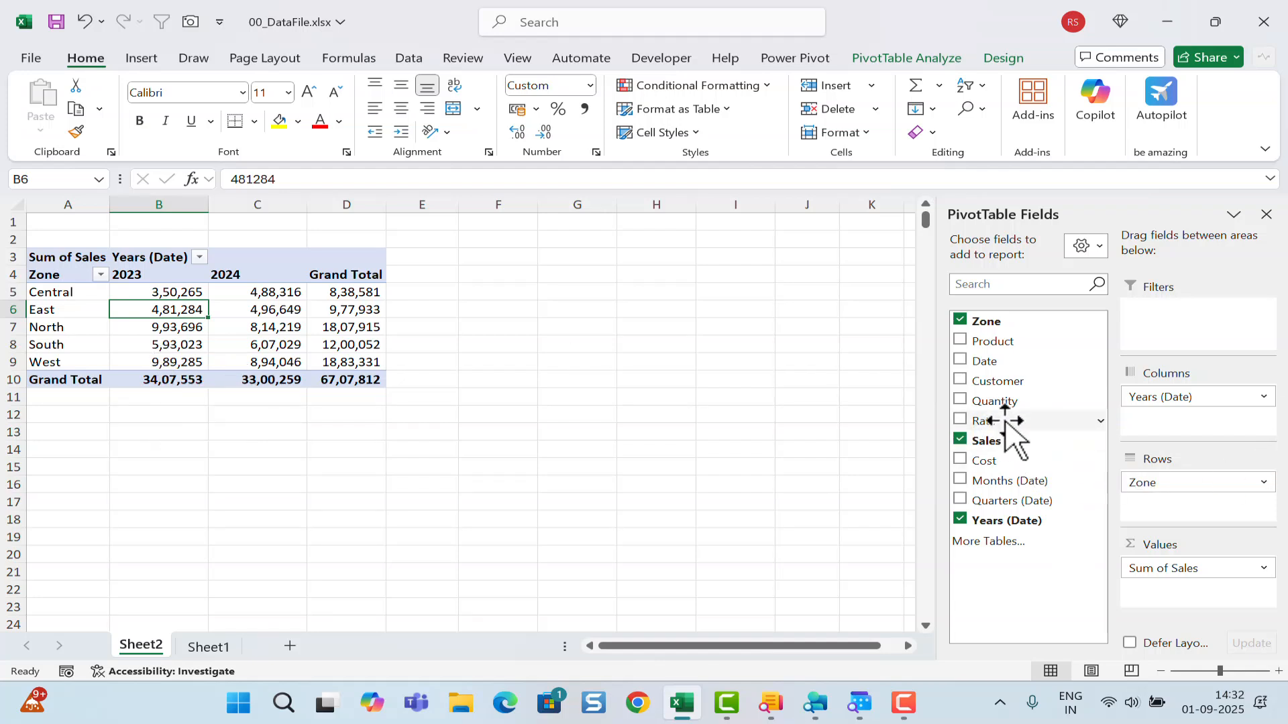
# Step: Add Quantity as a row field under Zone and group it from 51 to 1050 in intervals of 100
pyautogui.moveTo(1000, 403); pyautogui.dragTo(205, 400)
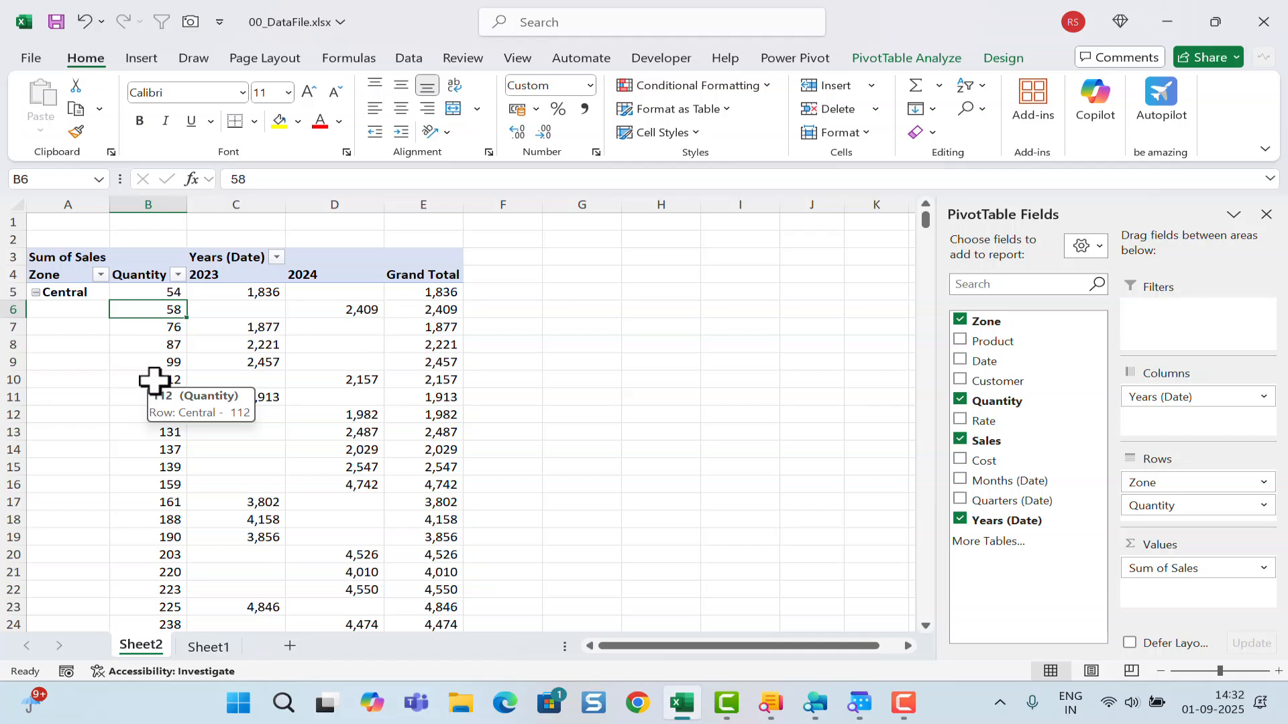
pyautogui.click(898, 60)
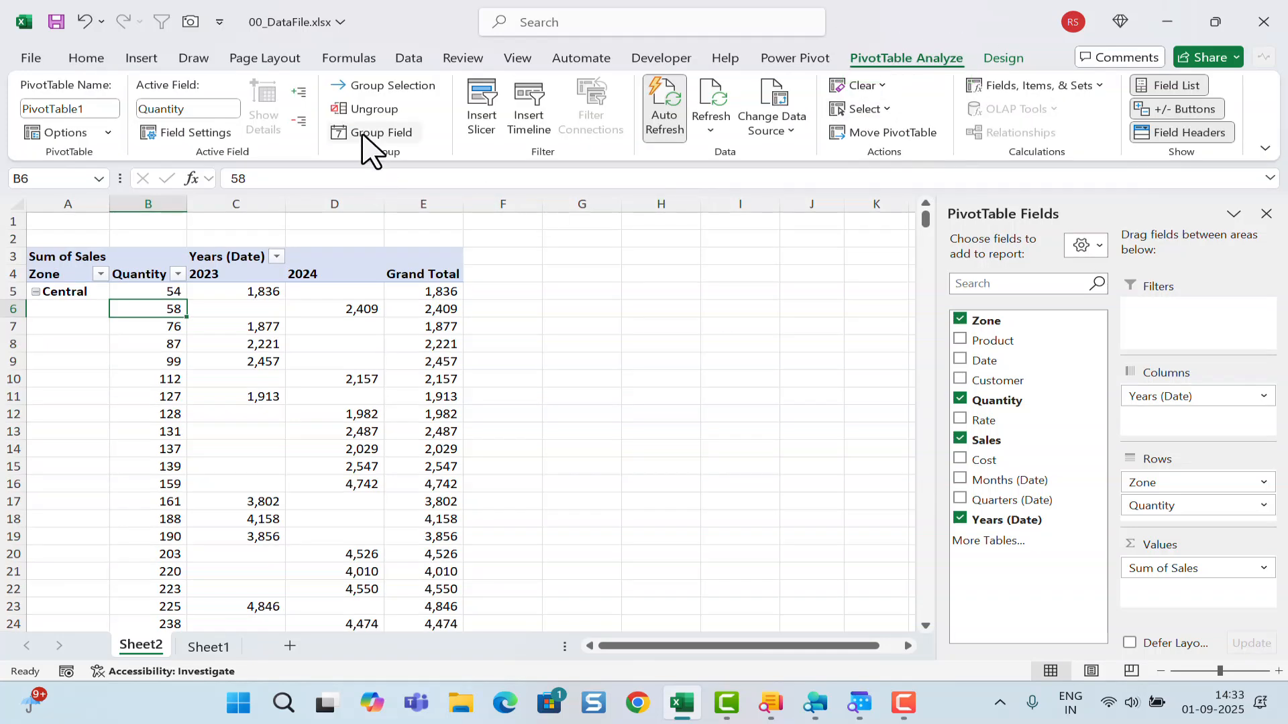
pyautogui.click(379, 134)
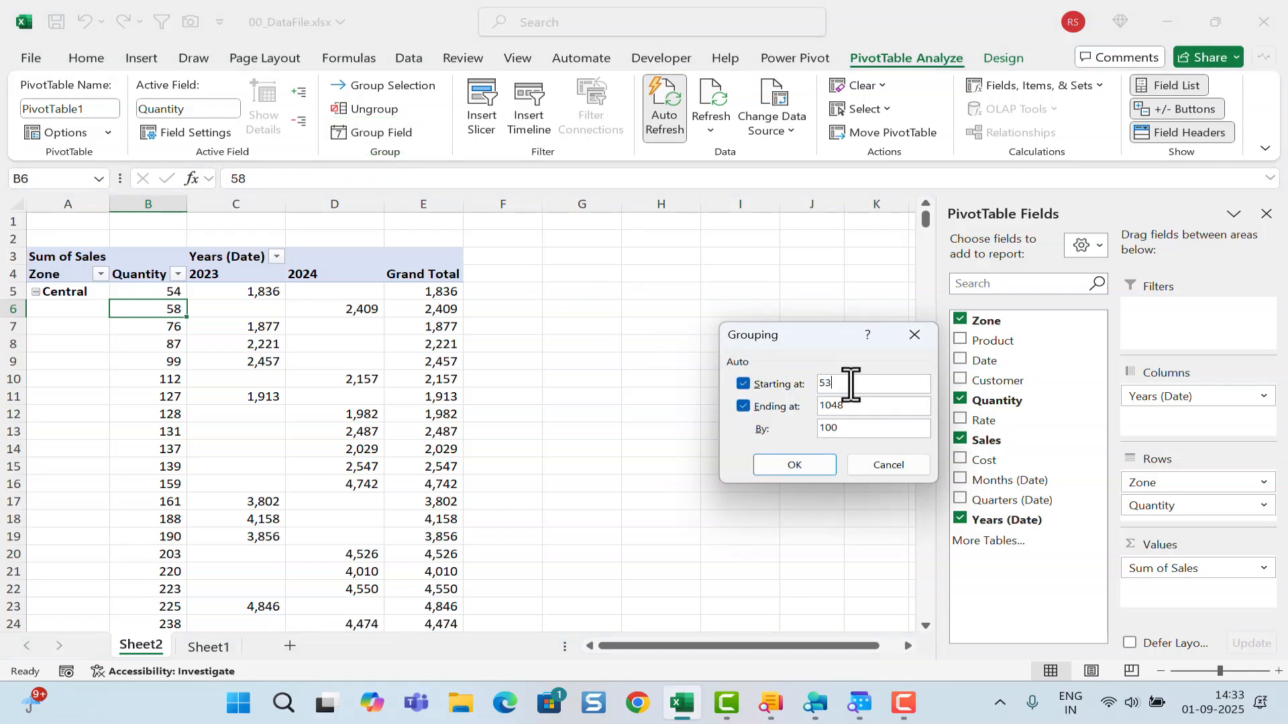
pyautogui.click(800, 384)
pyautogui.moveTo(859, 406); pyautogui.dragTo(783, 397)
pyautogui.press('Return')
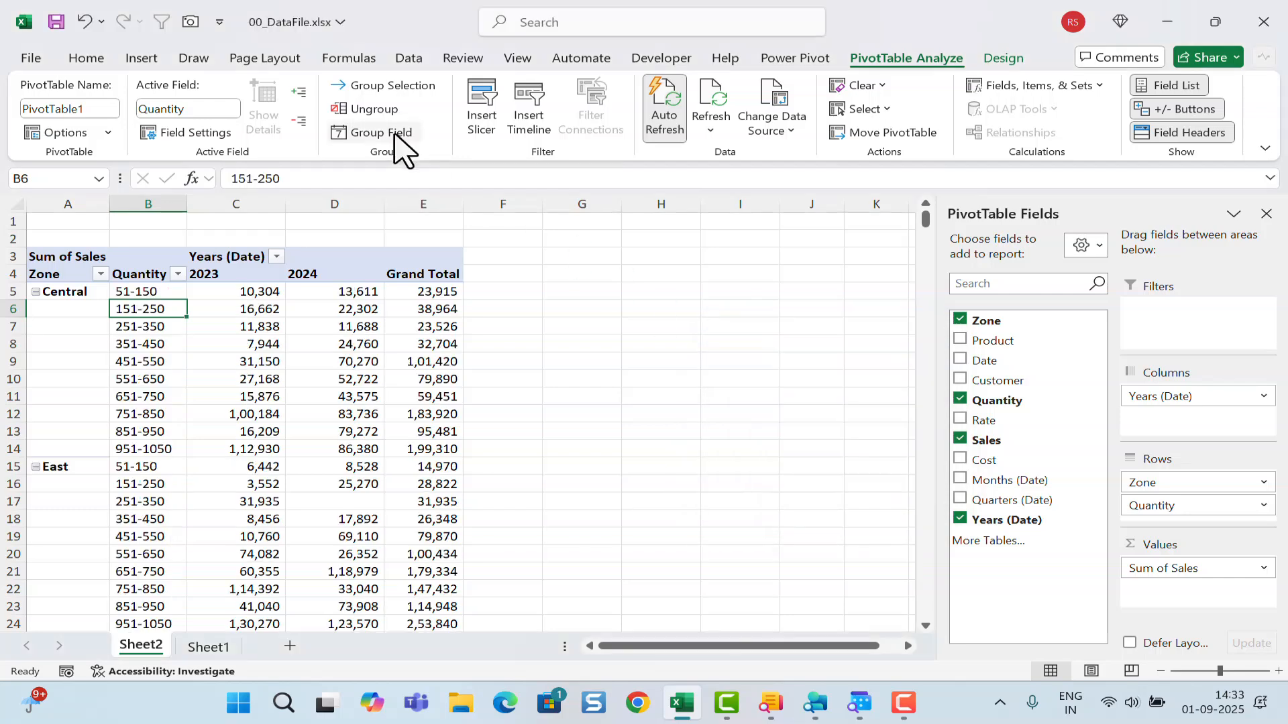
# Step: Change the Quantity grouping interval to 50
pyautogui.click(391, 136)
pyautogui.moveTo(835, 429); pyautogui.dragTo(778, 417)
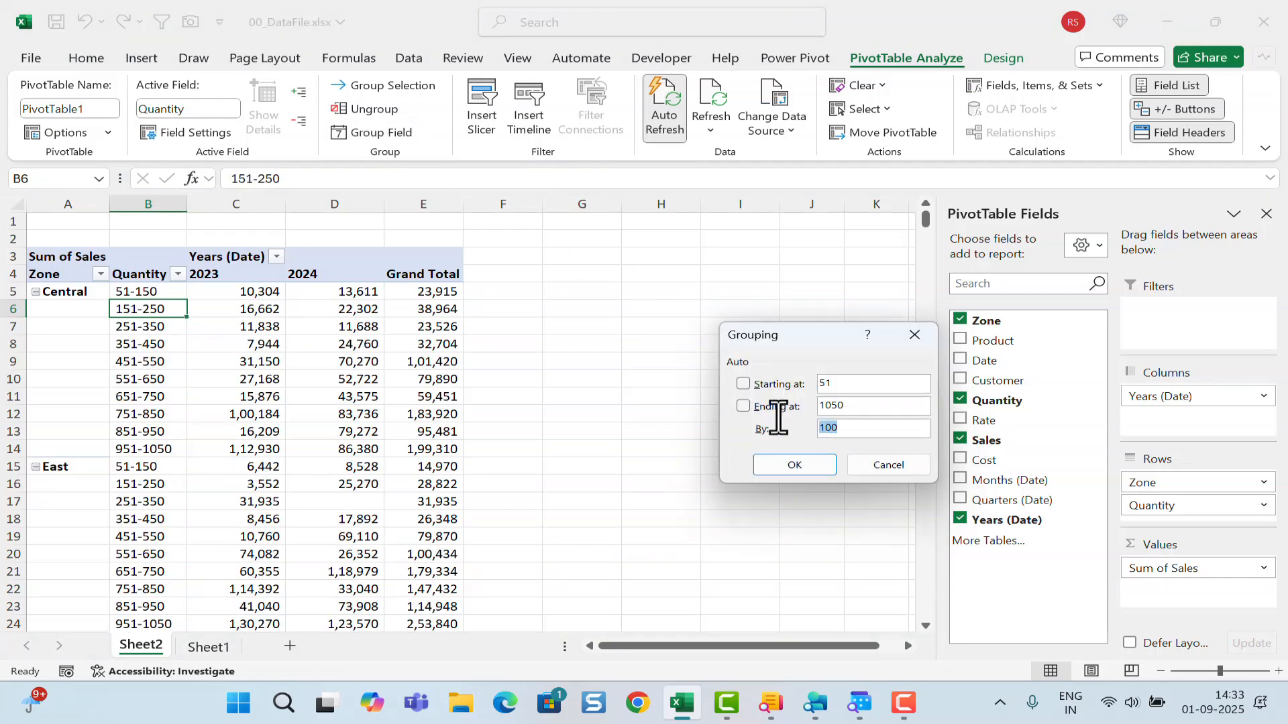
pyautogui.write('50')
pyautogui.press('Return')
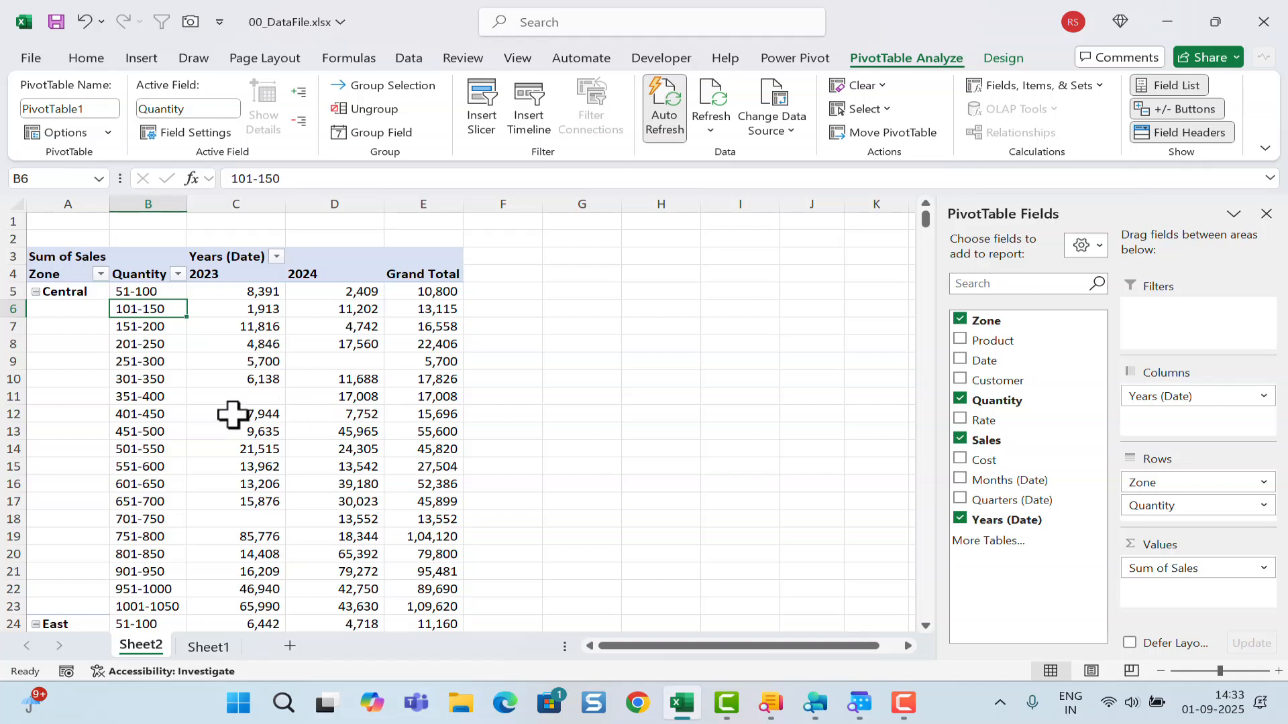
# Step: Turn off the custom display for empty cells in the PivotTable options
pyautogui.click(255, 396)
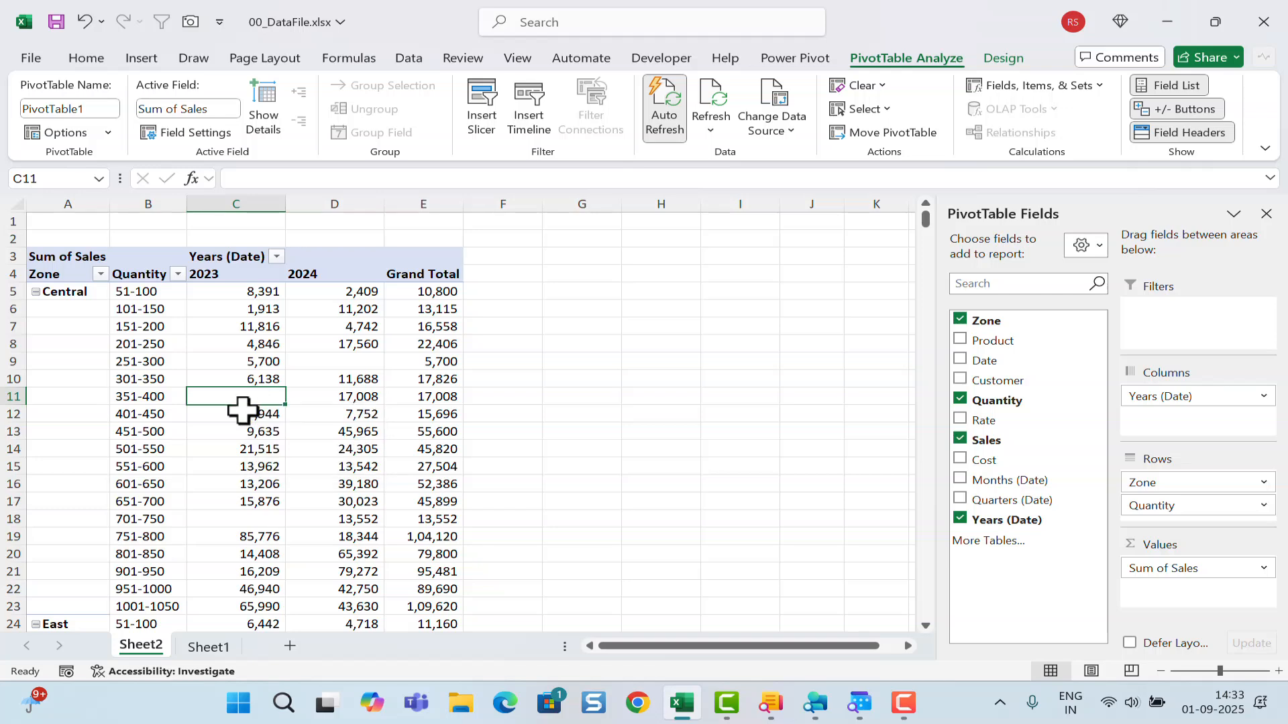
pyautogui.rightClick(239, 398)
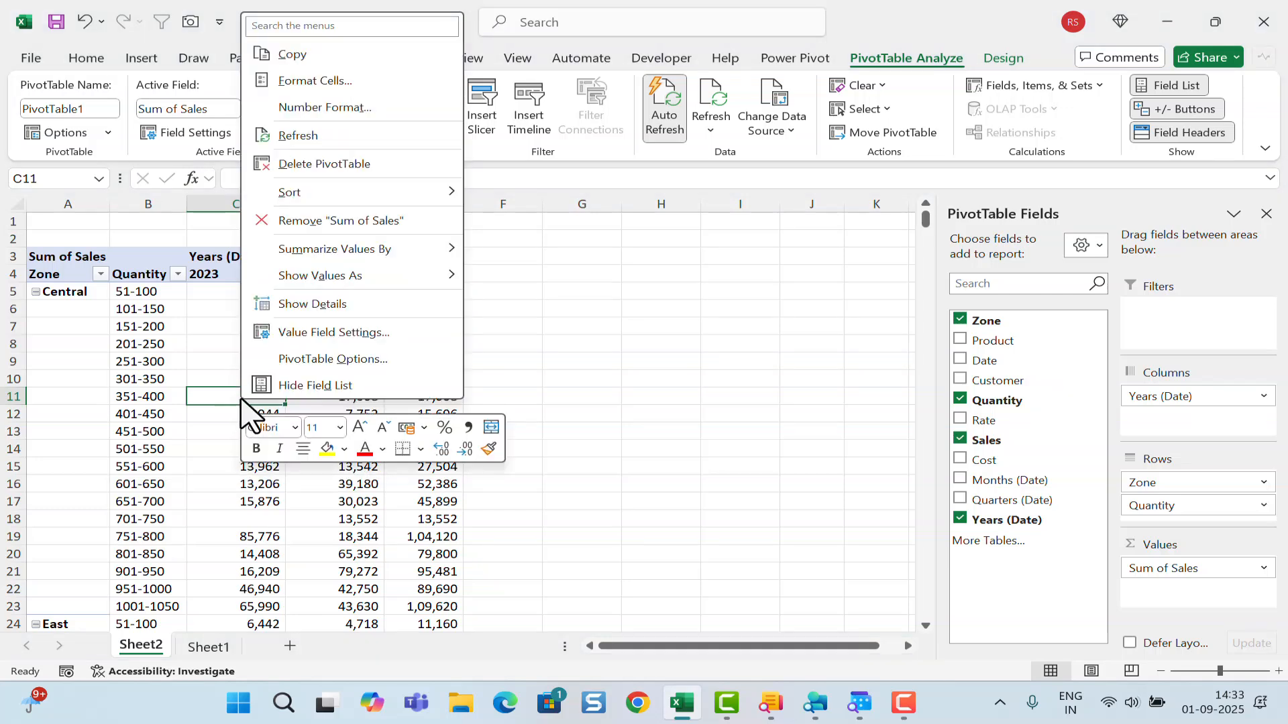
pyautogui.click(308, 360)
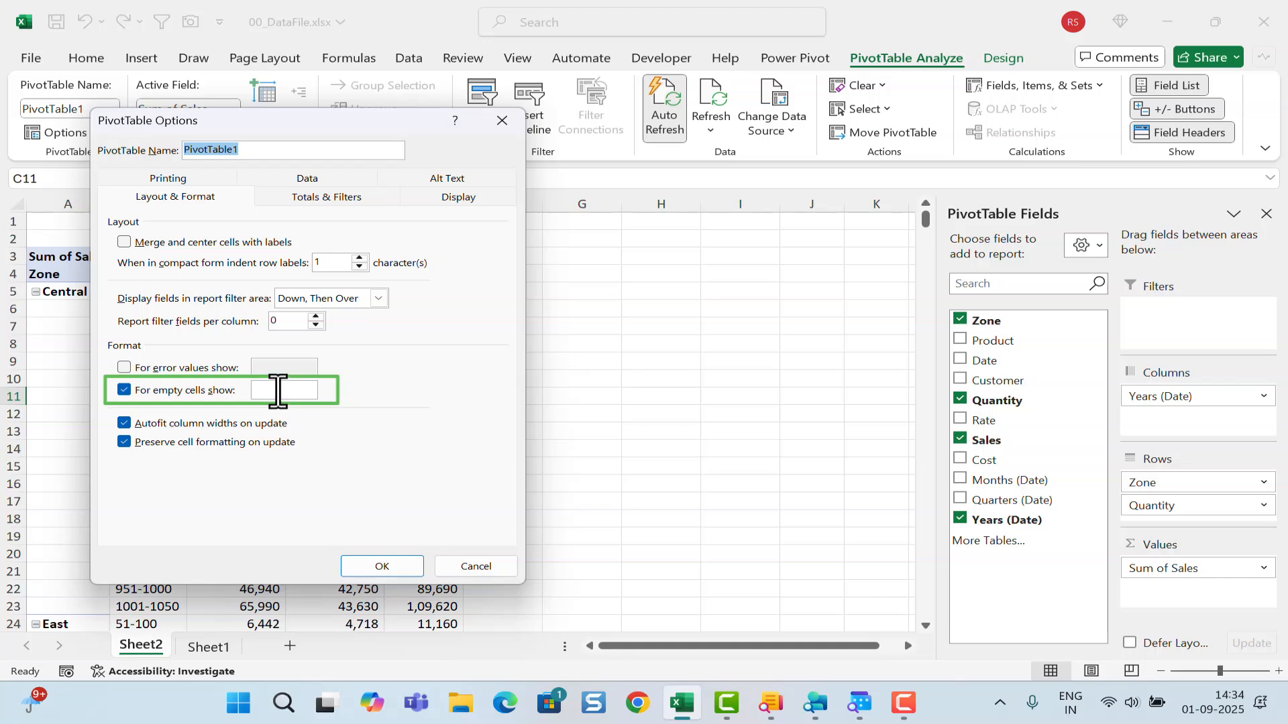
pyautogui.click(124, 390)
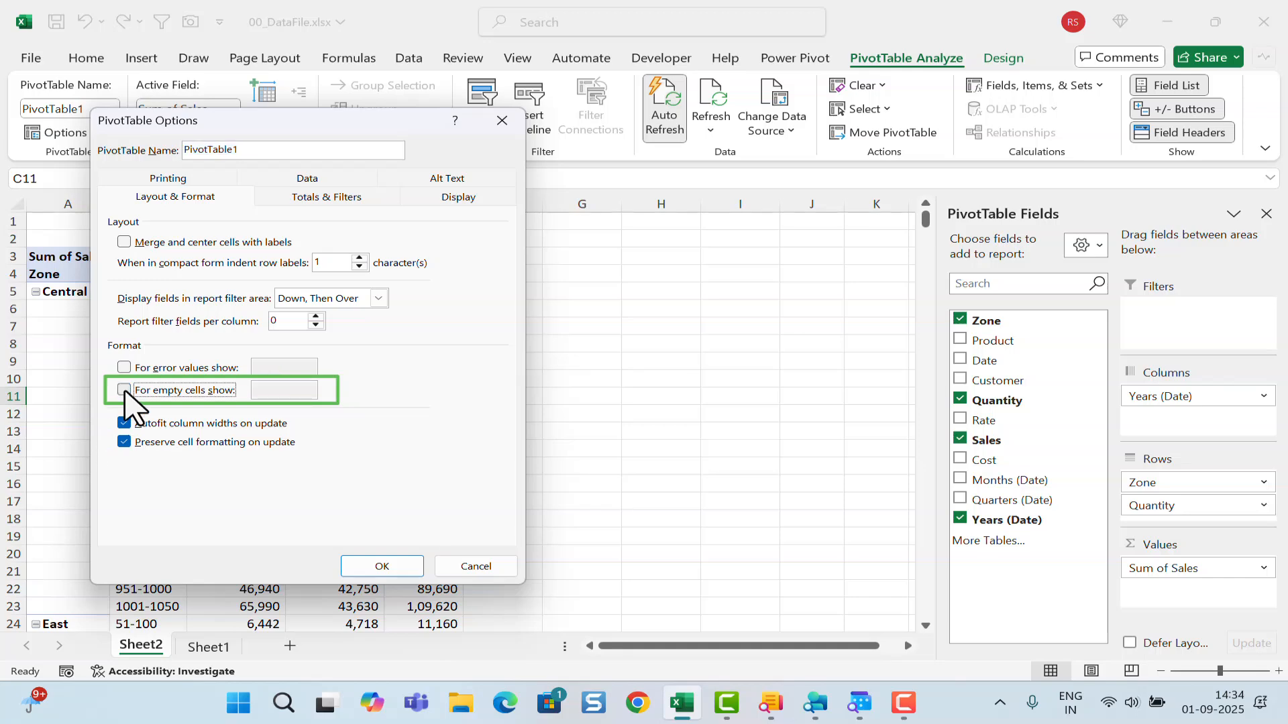
pyautogui.click(382, 566)
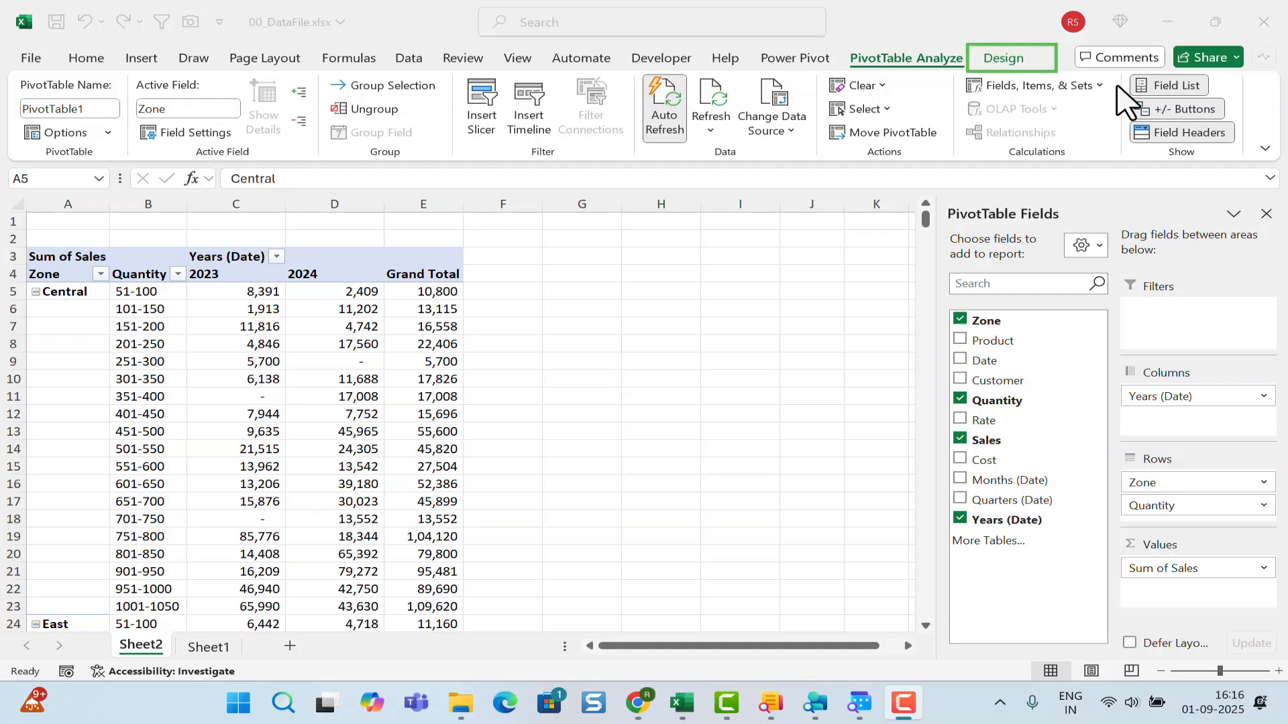
# Step: Try repeating all item labels in the PivotTable, and switch back to not repeating them
pyautogui.click(1002, 59)
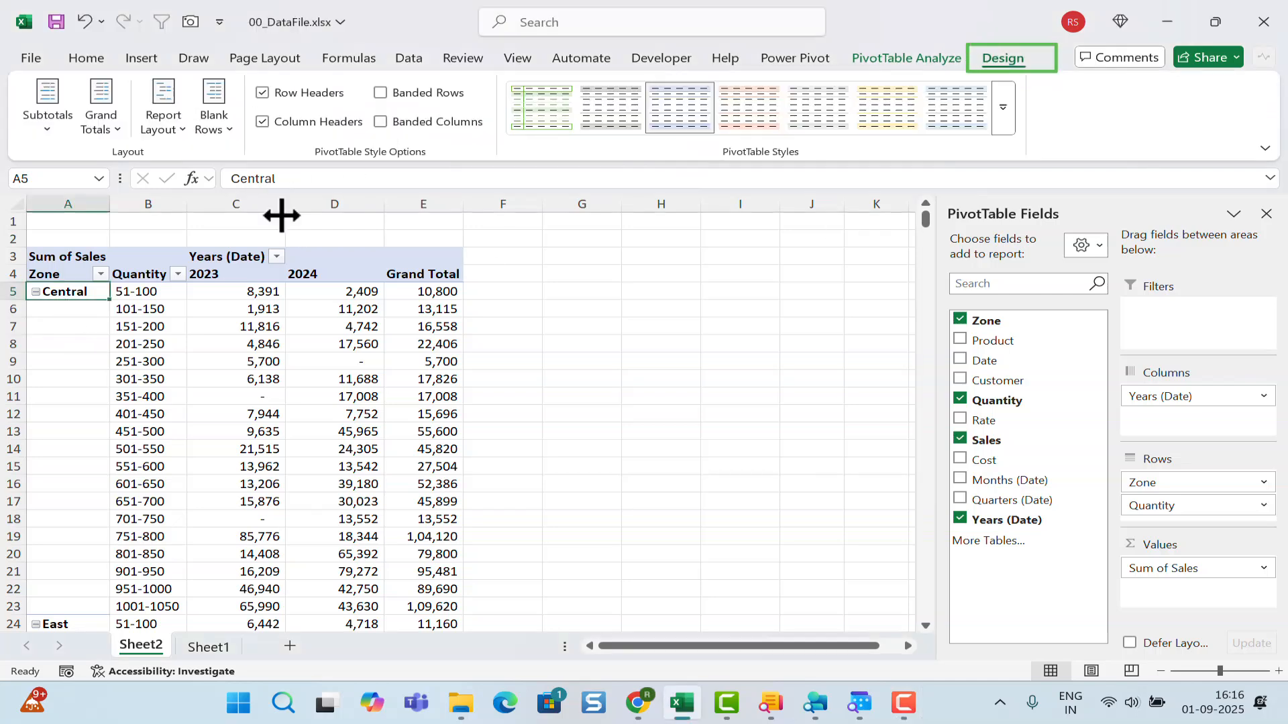
pyautogui.click(180, 129)
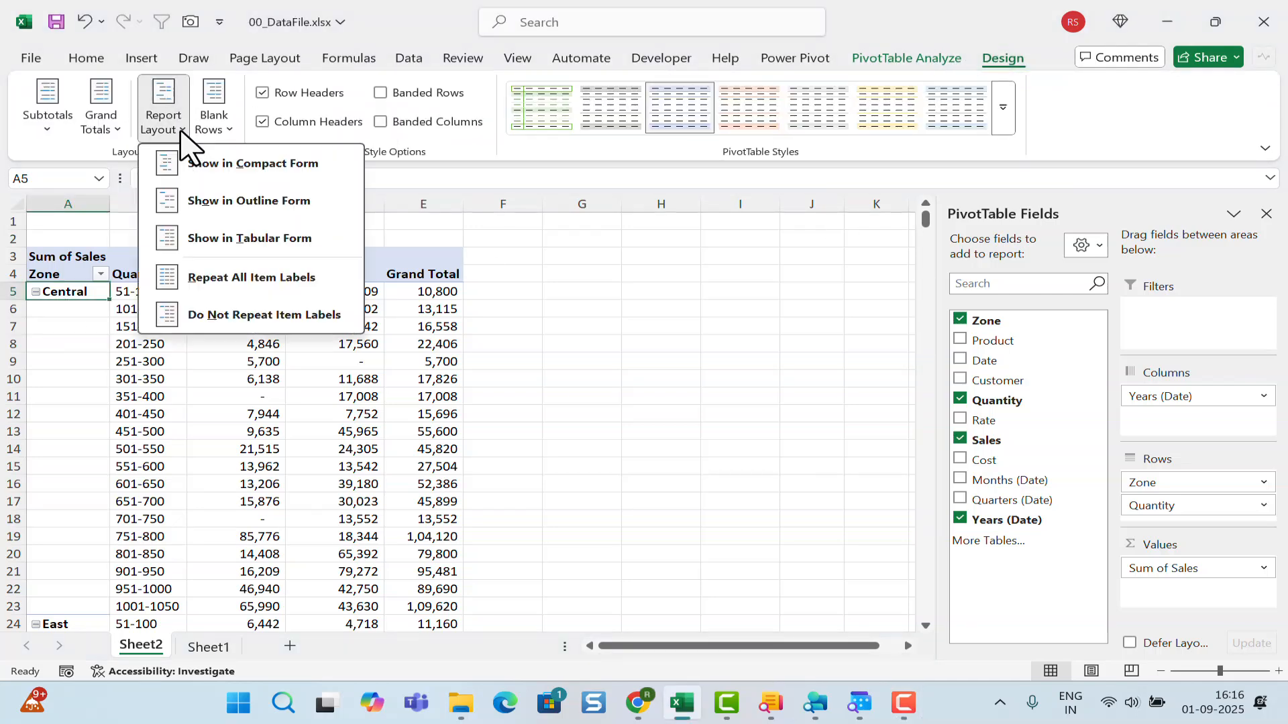
pyautogui.click(222, 280)
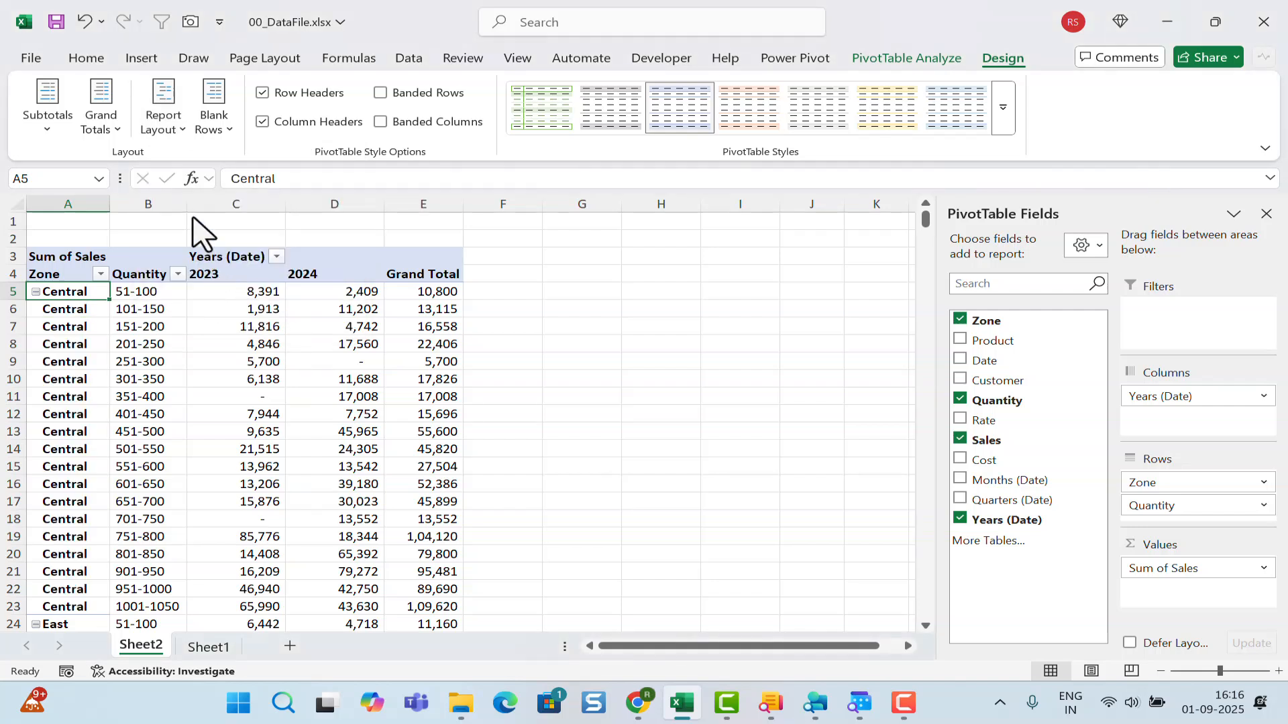
pyautogui.click(181, 130)
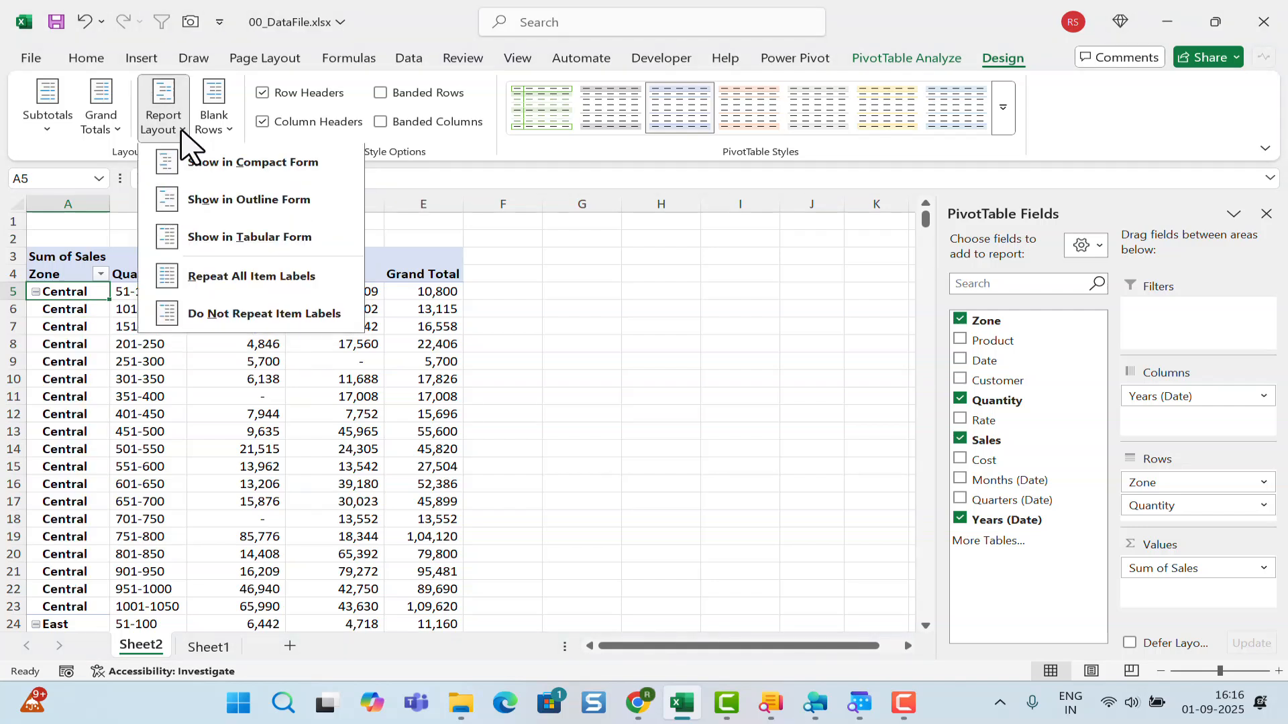
pyautogui.click(213, 315)
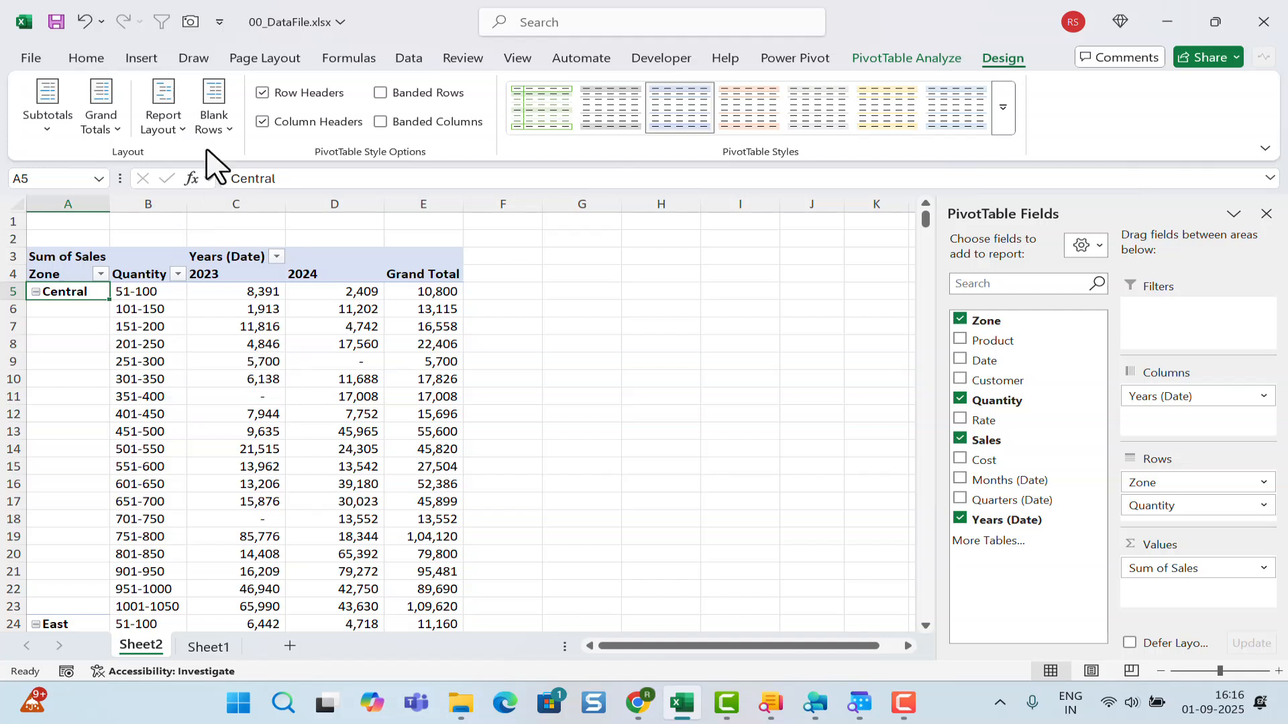
# Step: Set the default report layout for PivotTables to Show in Tabular Form in the Excel data options
pyautogui.click(32, 59)
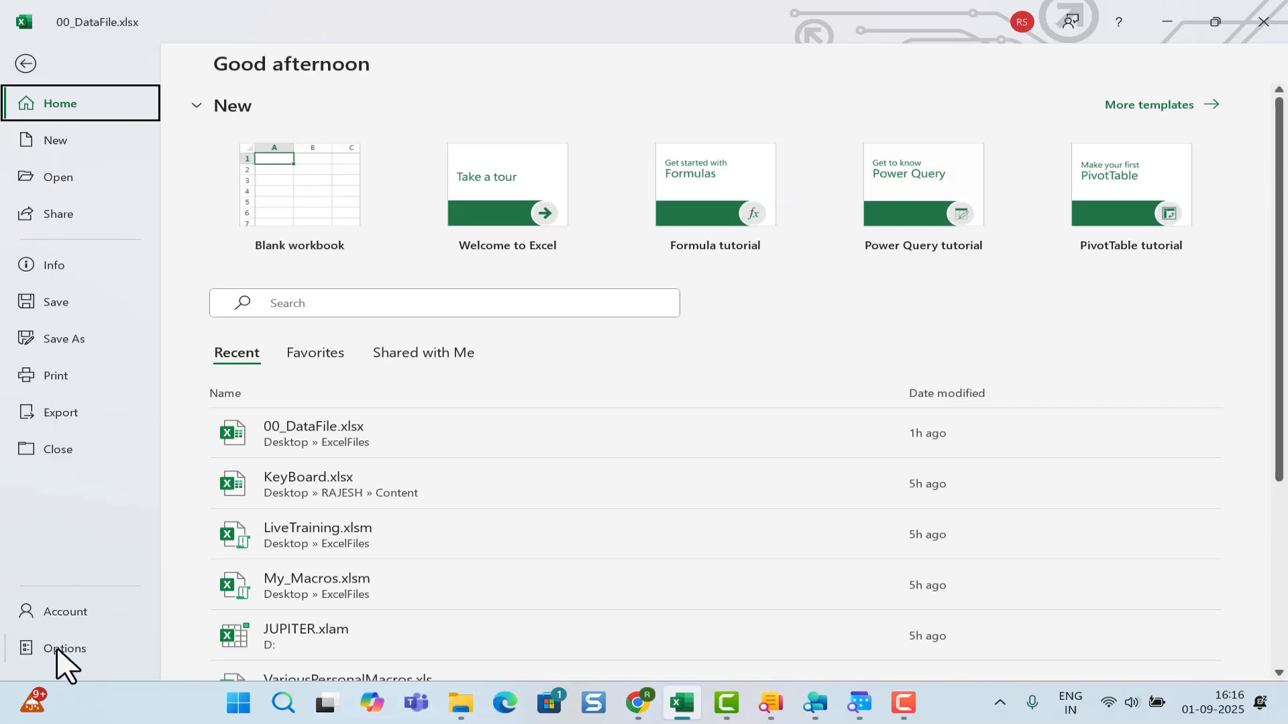
pyautogui.press('Escape')
pyautogui.click(265, 130)
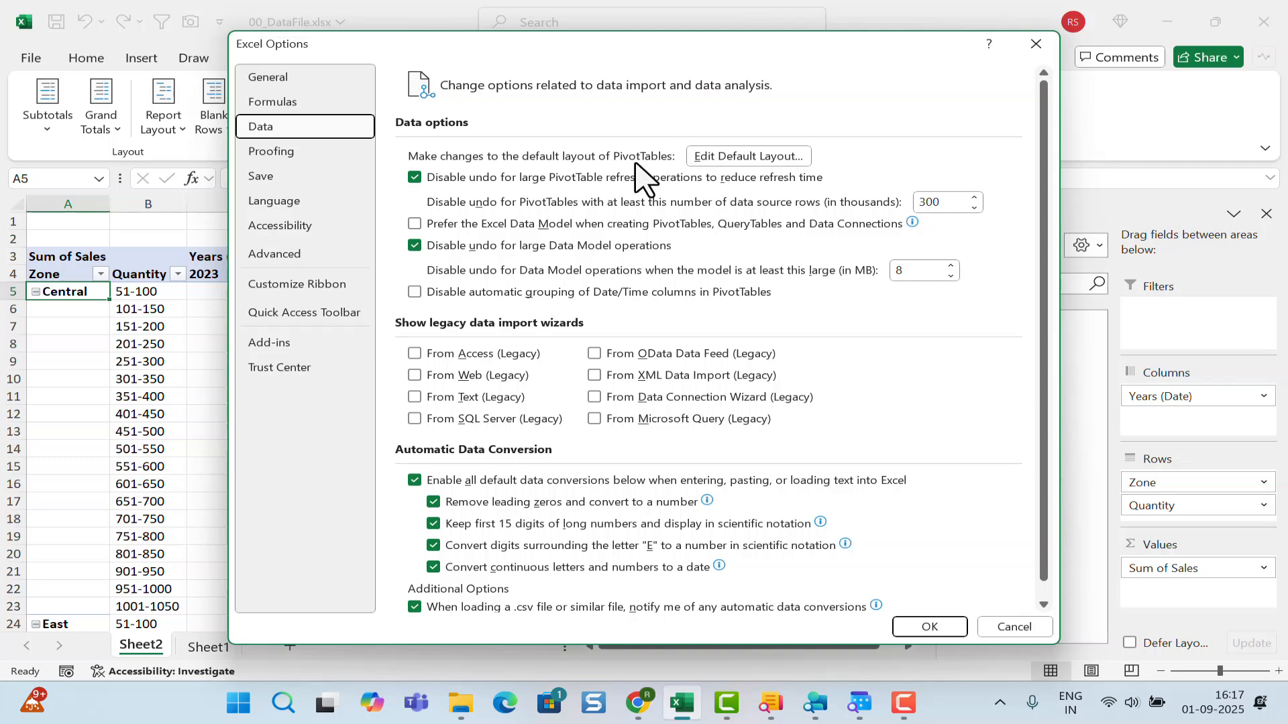
pyautogui.click(770, 156)
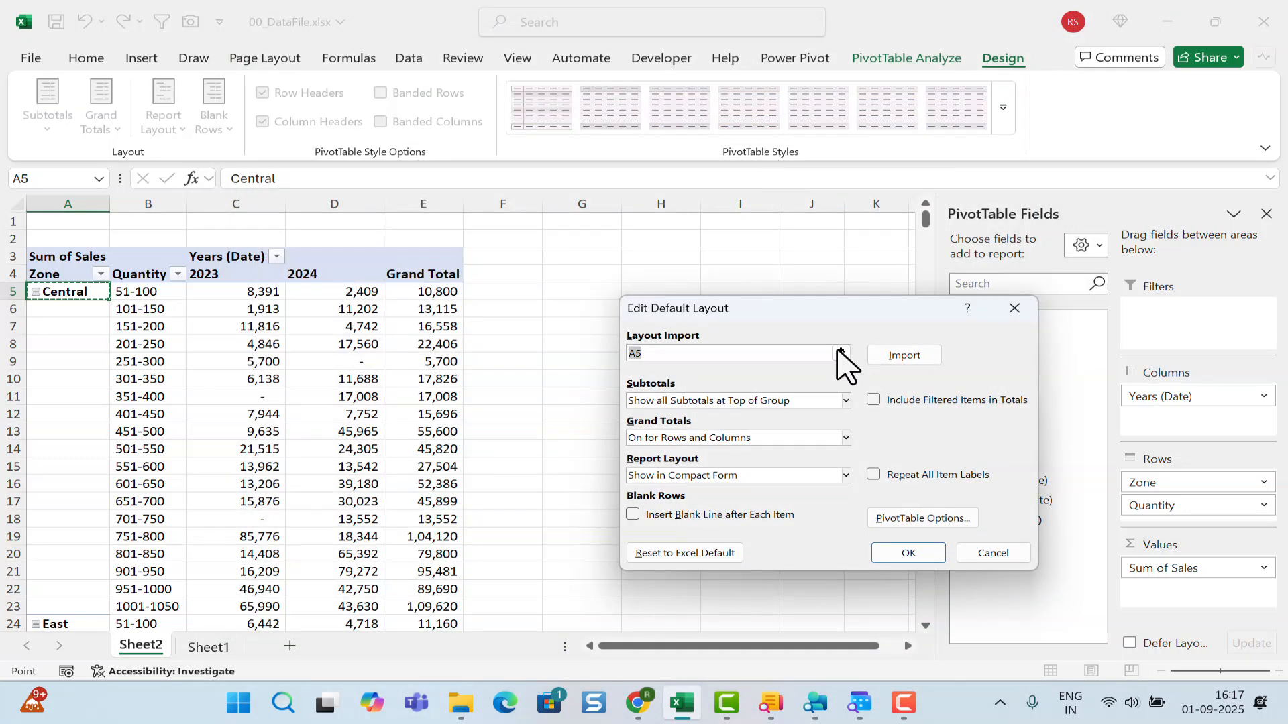
pyautogui.moveTo(832, 319); pyautogui.dragTo(511, 193)
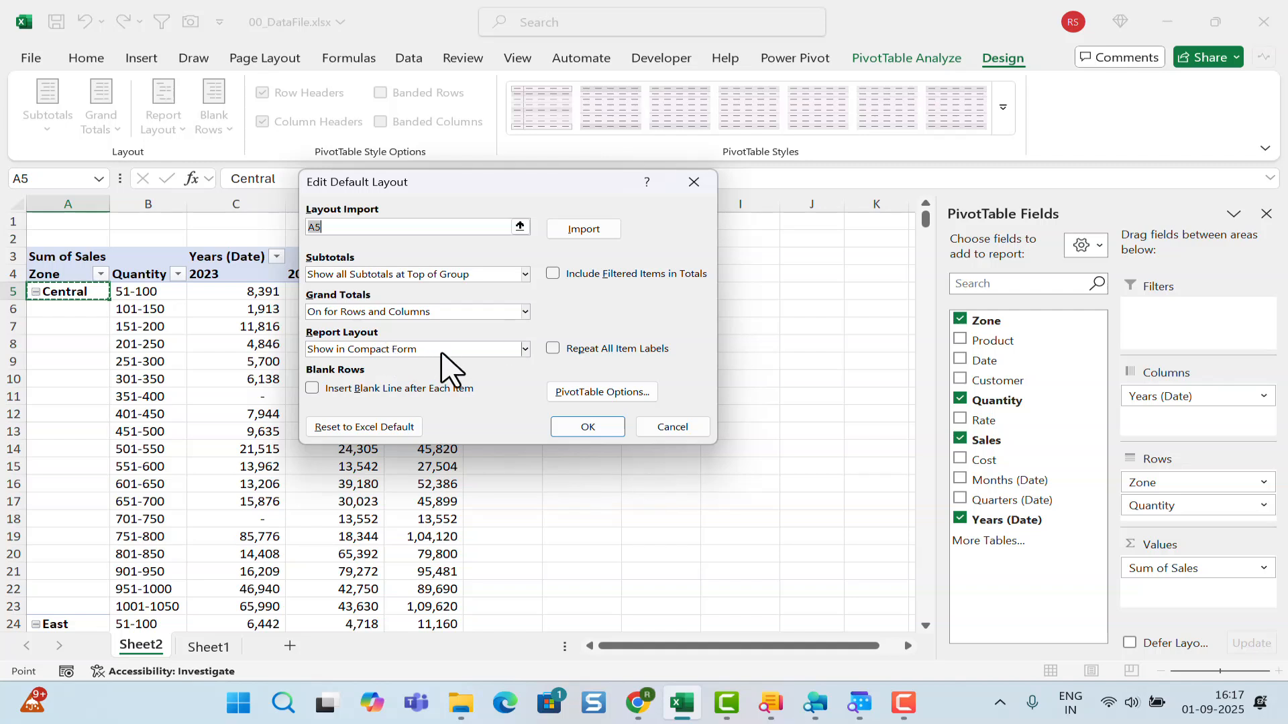
pyautogui.click(525, 350)
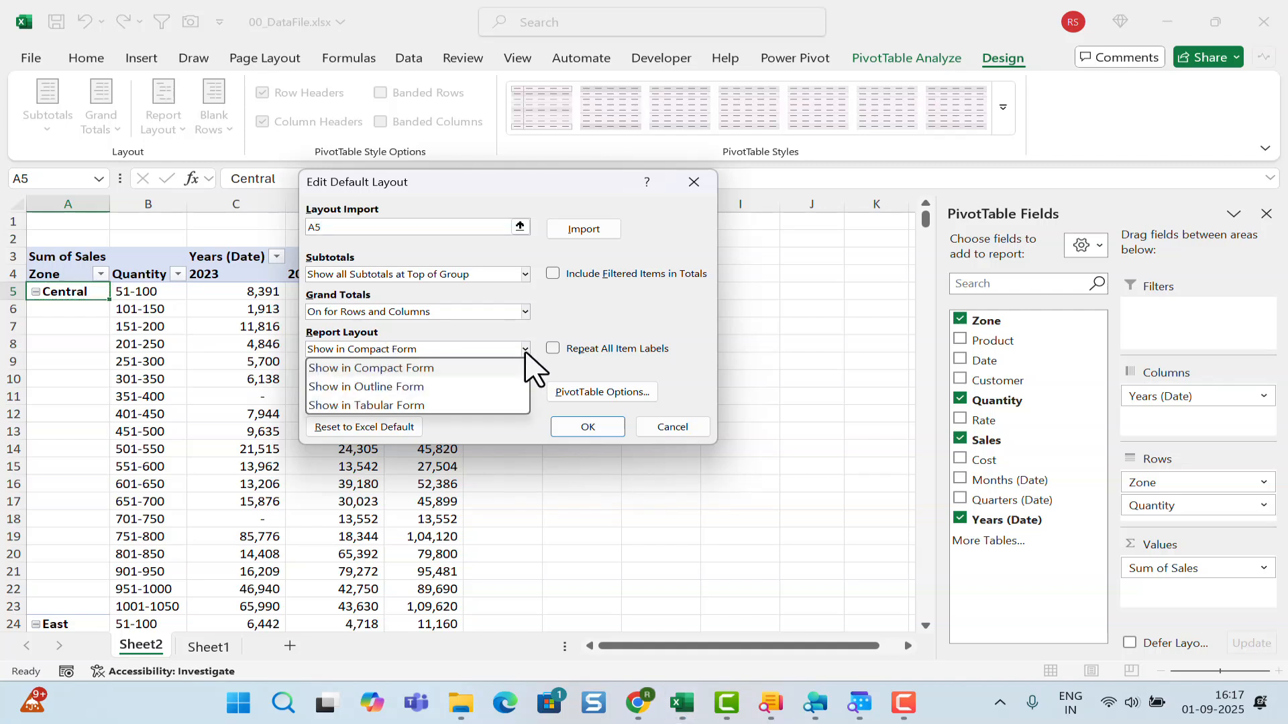
pyautogui.click(397, 406)
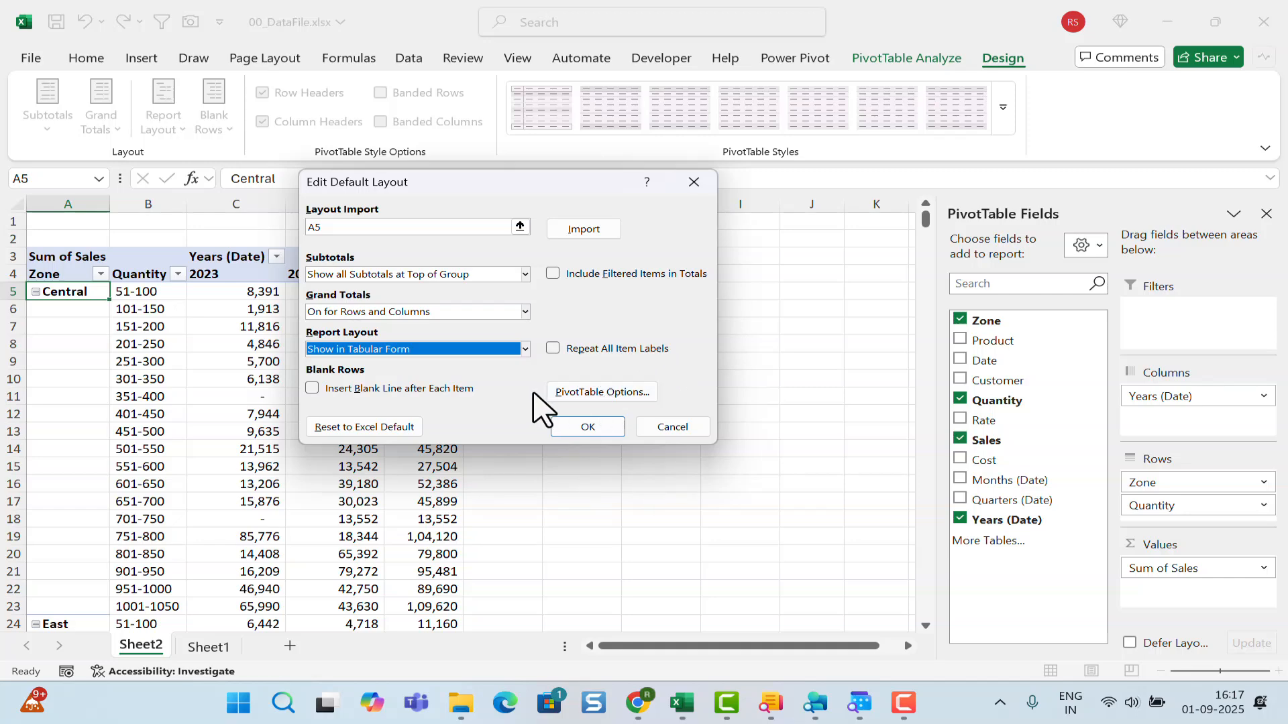
# Step: Review the display and data settings of the default PivotTable options and save the default layout
pyautogui.click(602, 392)
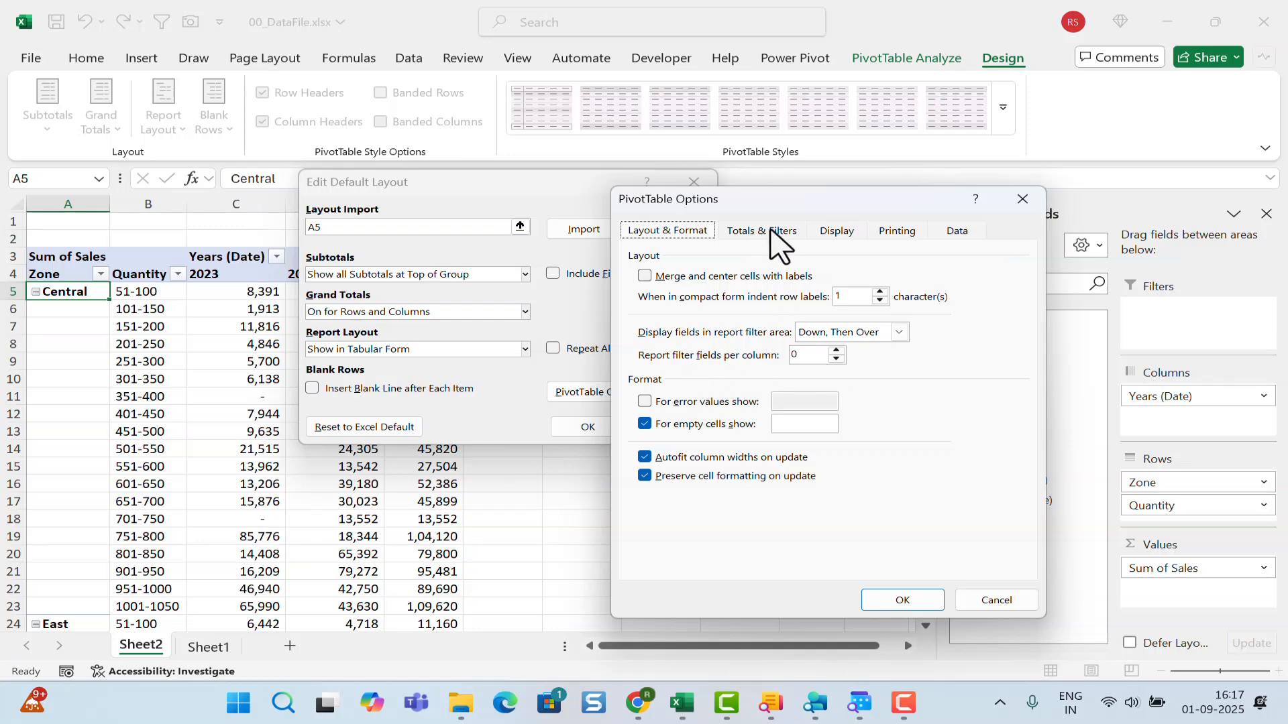
pyautogui.click(835, 233)
pyautogui.click(959, 235)
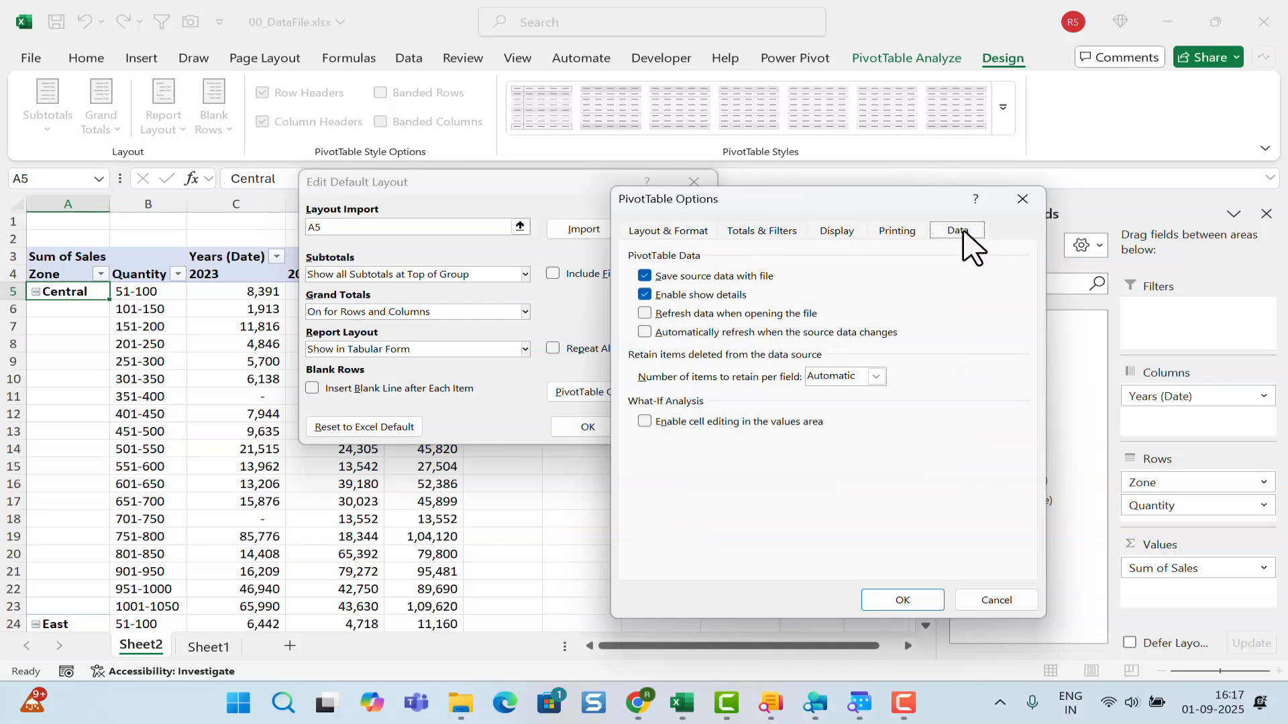
pyautogui.moveTo(916, 204); pyautogui.dragTo(889, 40)
pyautogui.click(879, 432)
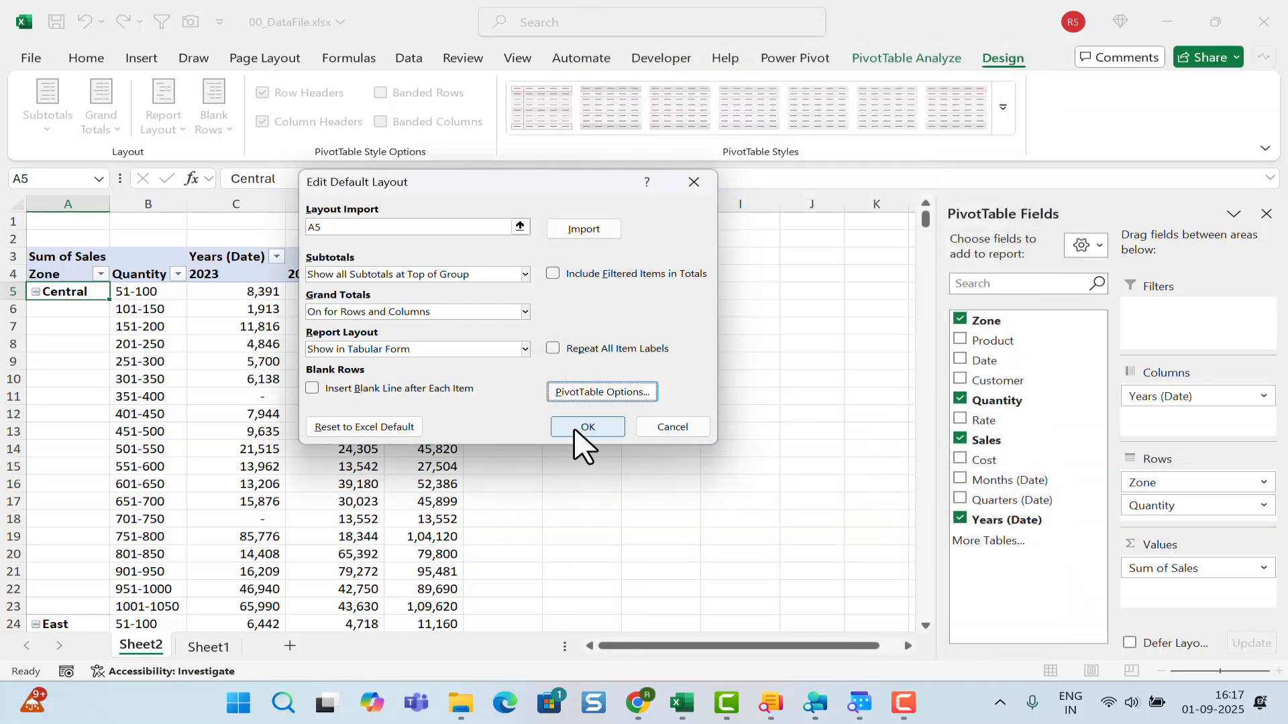
pyautogui.click(590, 429)
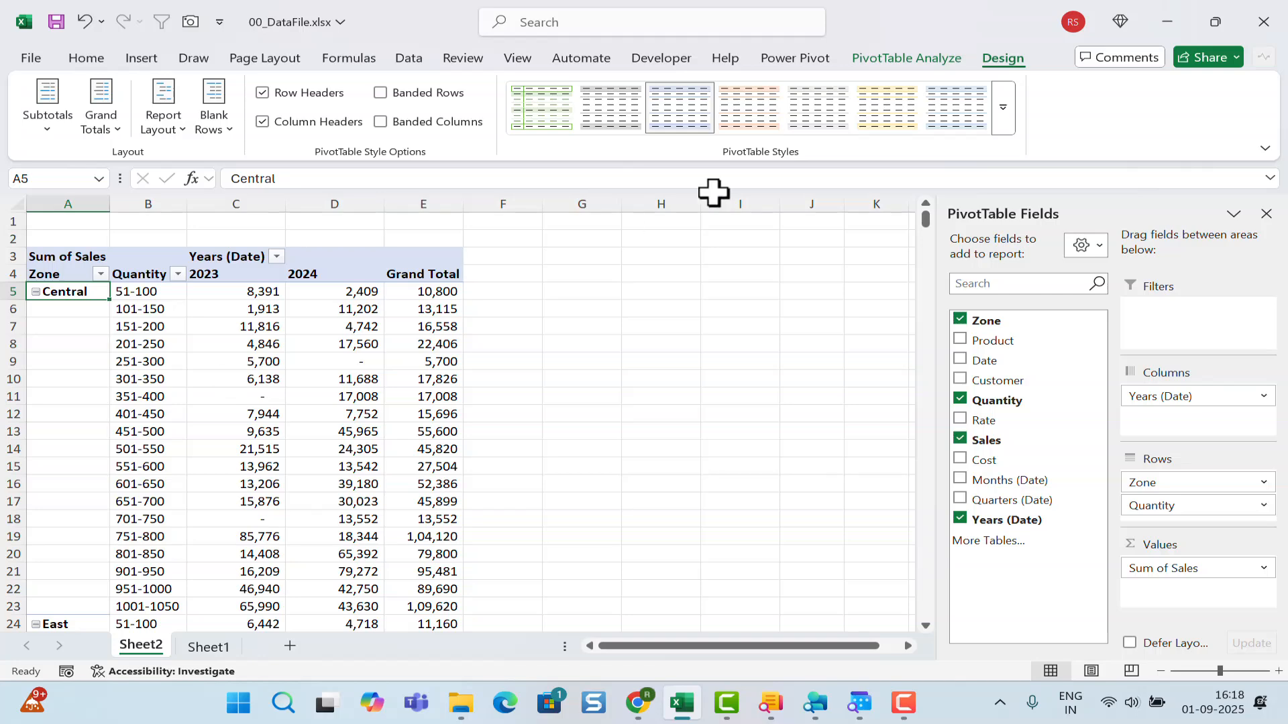
# Step: Insert a slicer for the Product field of the PivotTable
pyautogui.click(906, 60)
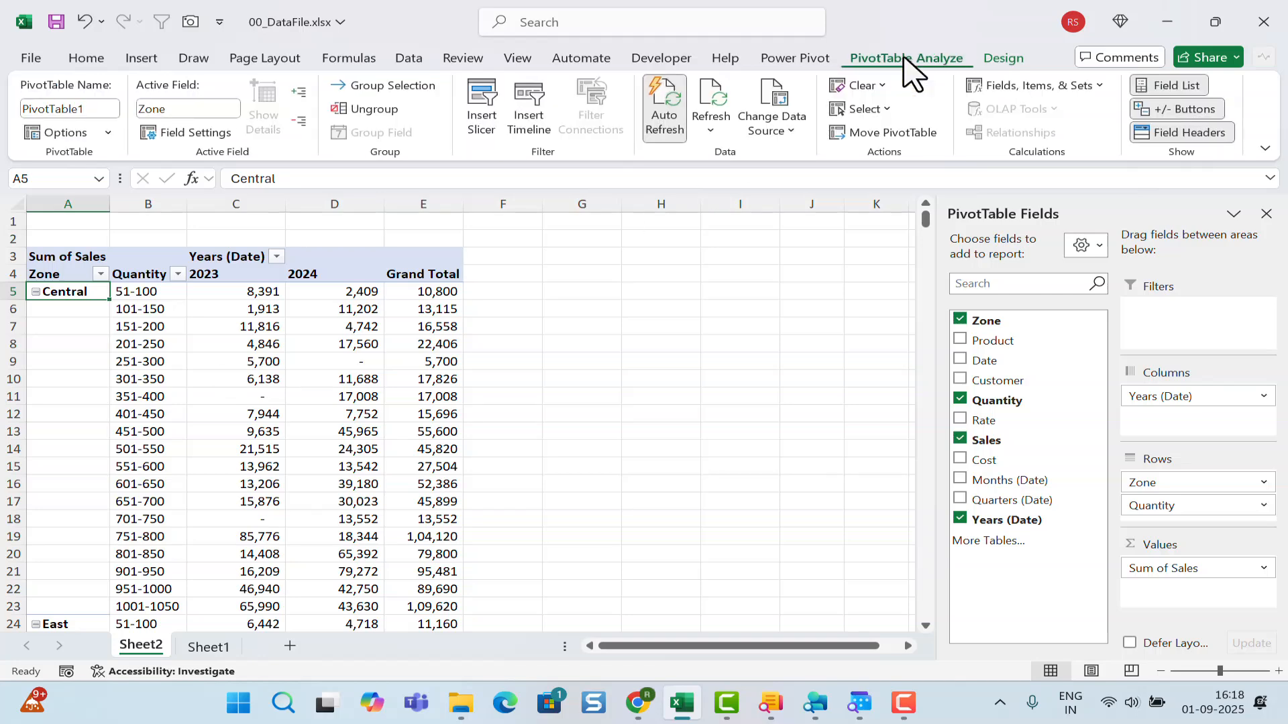
pyautogui.click(484, 124)
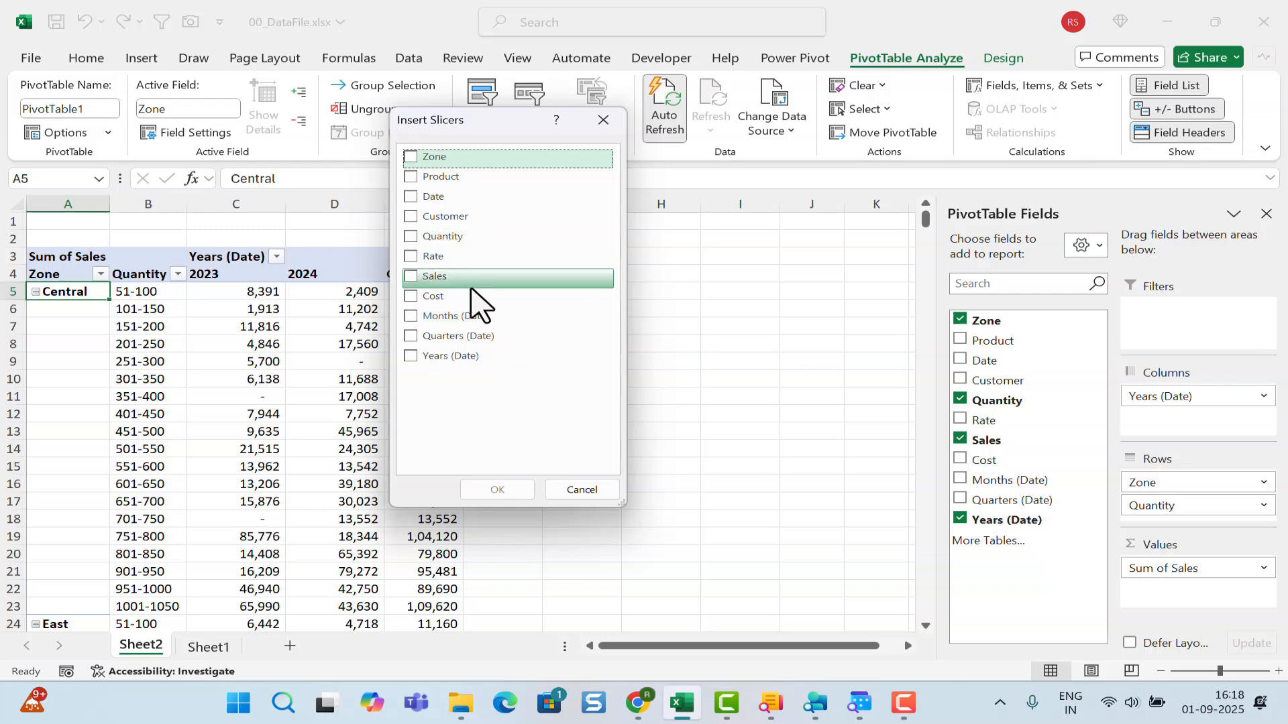
pyautogui.click(436, 178)
pyautogui.click(497, 489)
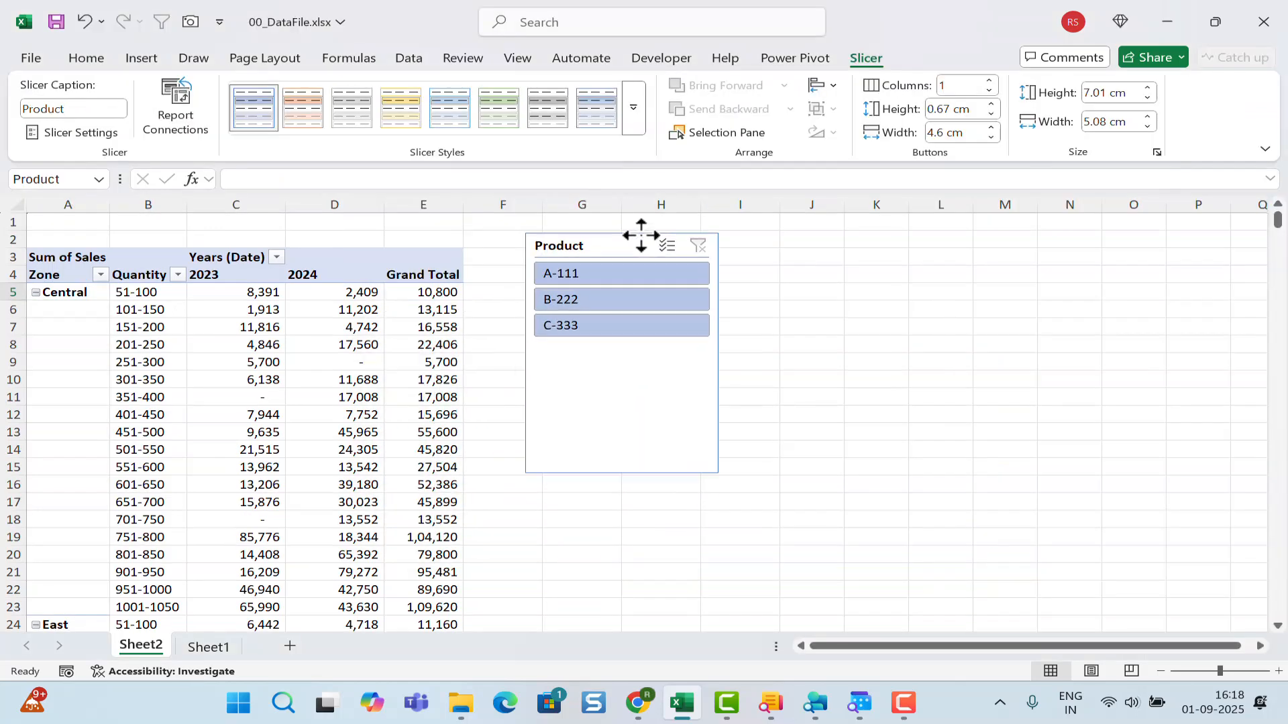
# Step: Arrange the Product slicer's buttons in 3 columns and reduce the slicer's height to about 1.6 cm
pyautogui.click(989, 81)
pyautogui.click(990, 81)
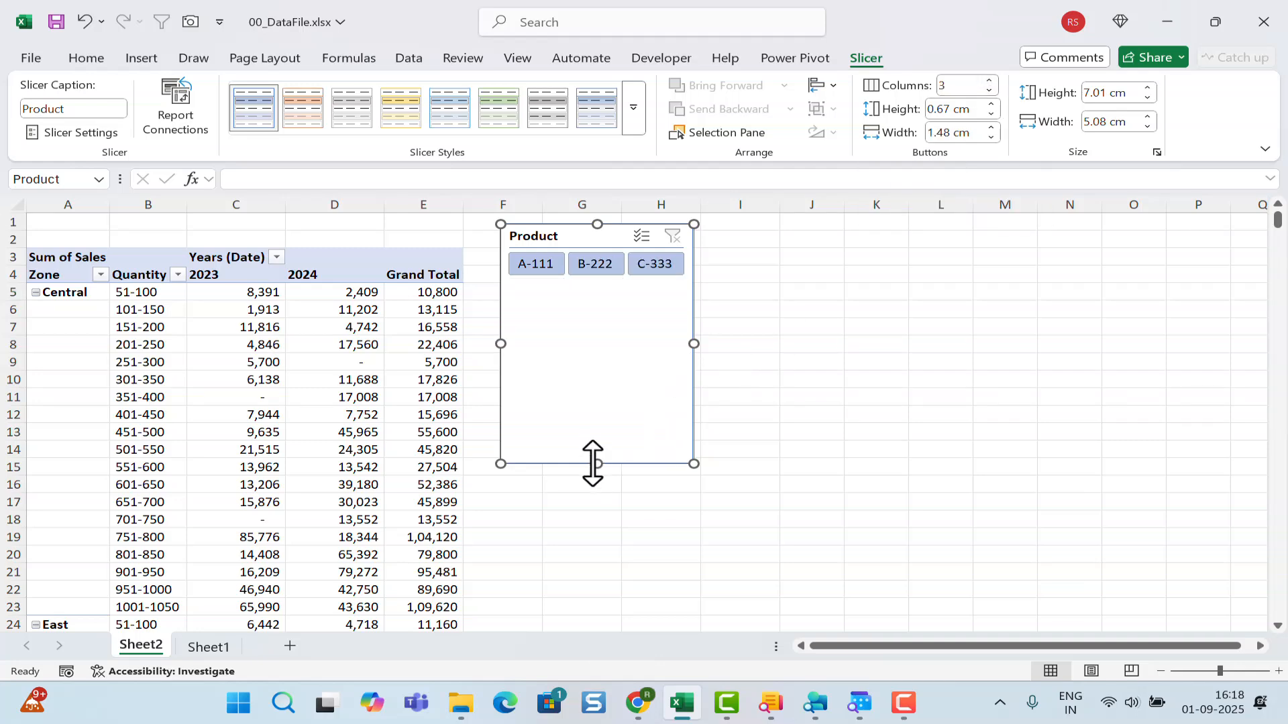
pyautogui.moveTo(594, 464); pyautogui.dragTo(595, 279)
pyautogui.click(624, 344)
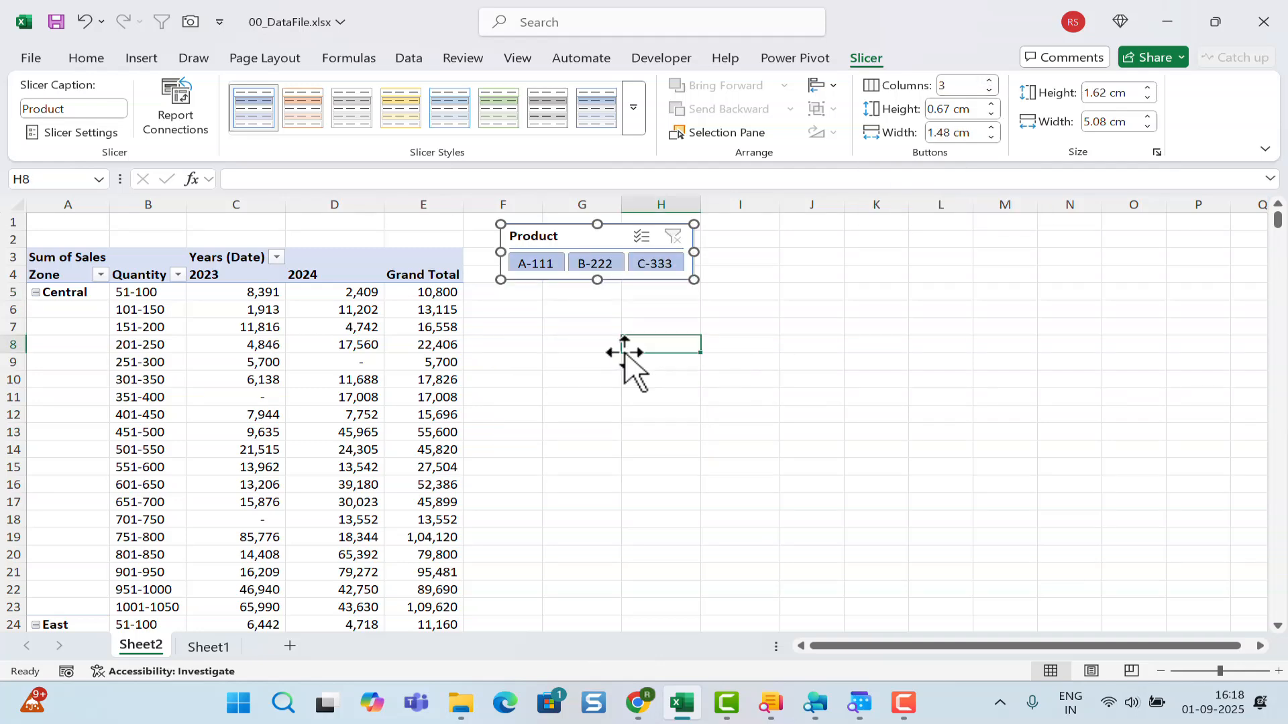
# Step: Try filtering the PivotTable by products A-111, B-222 and C-333 with the slicer, and clear the filter
pyautogui.click(388, 339)
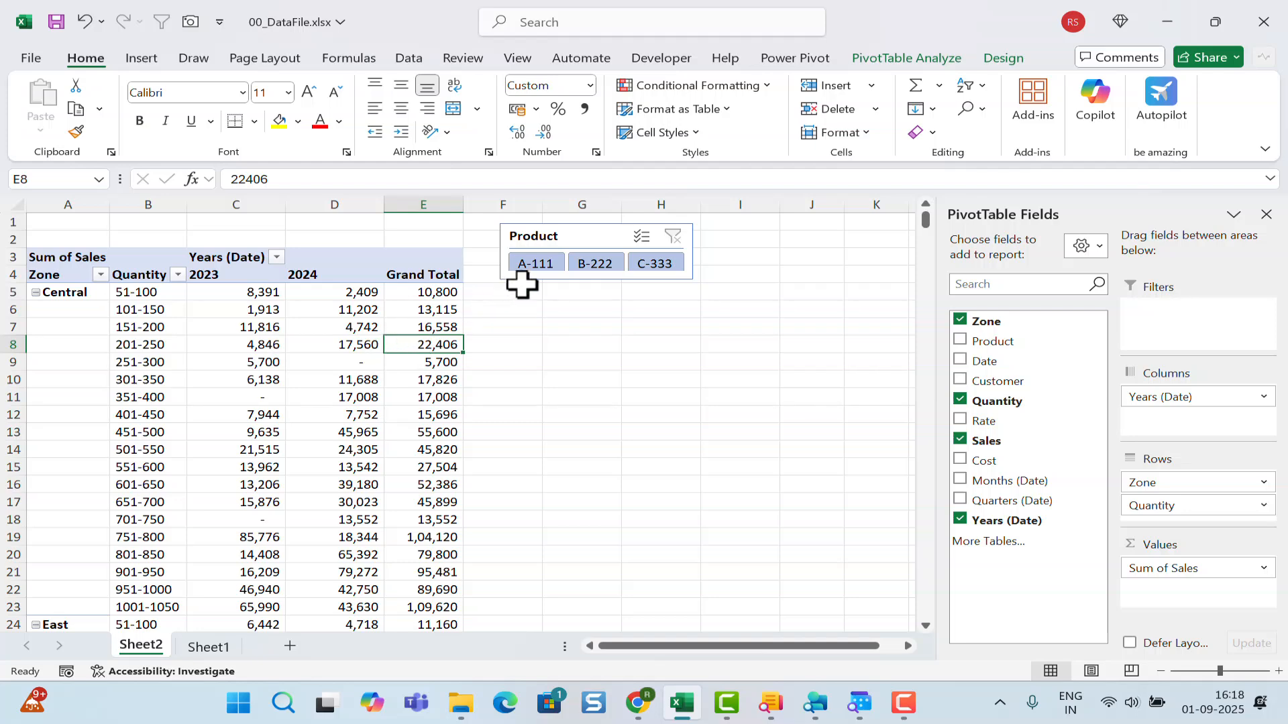
pyautogui.click(541, 274)
pyautogui.moveTo(595, 265); pyautogui.dragTo(664, 275)
pyautogui.click(662, 271)
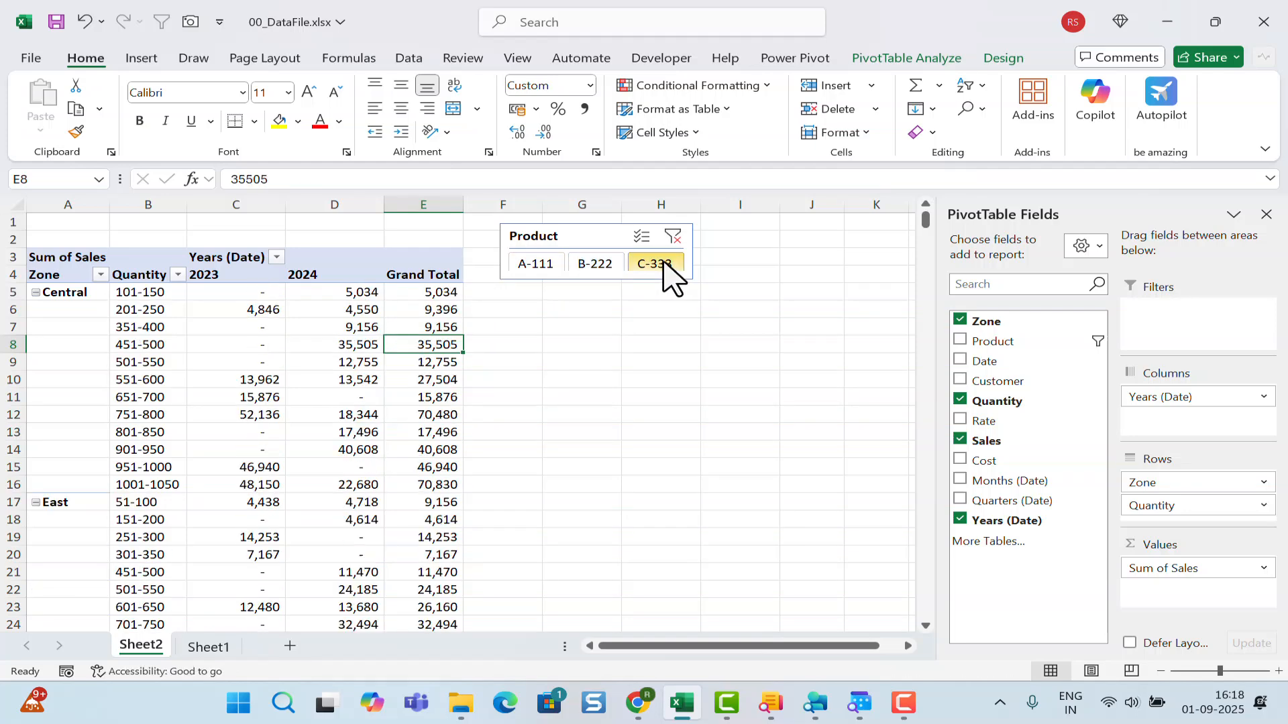
pyautogui.click(673, 237)
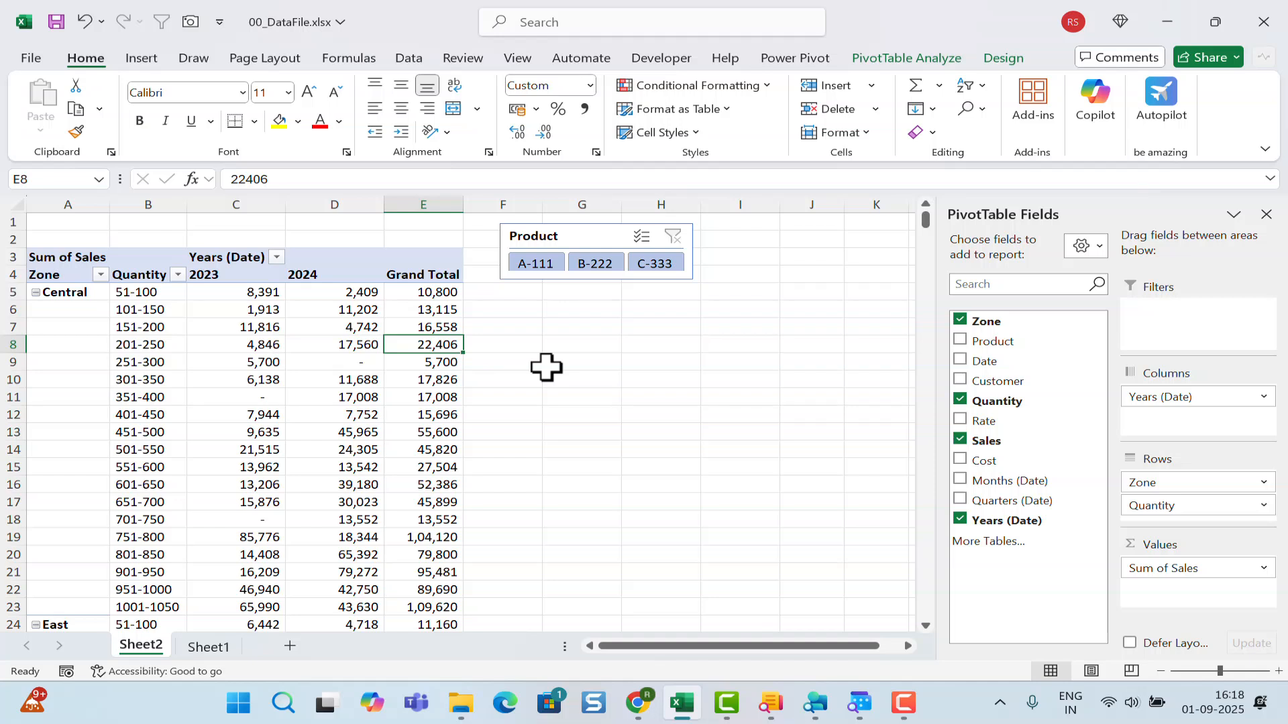
# Step: Select the 2023 sales value for Central quantities 251-300 and refresh the PivotTable manually
pyautogui.moveTo(201, 408)
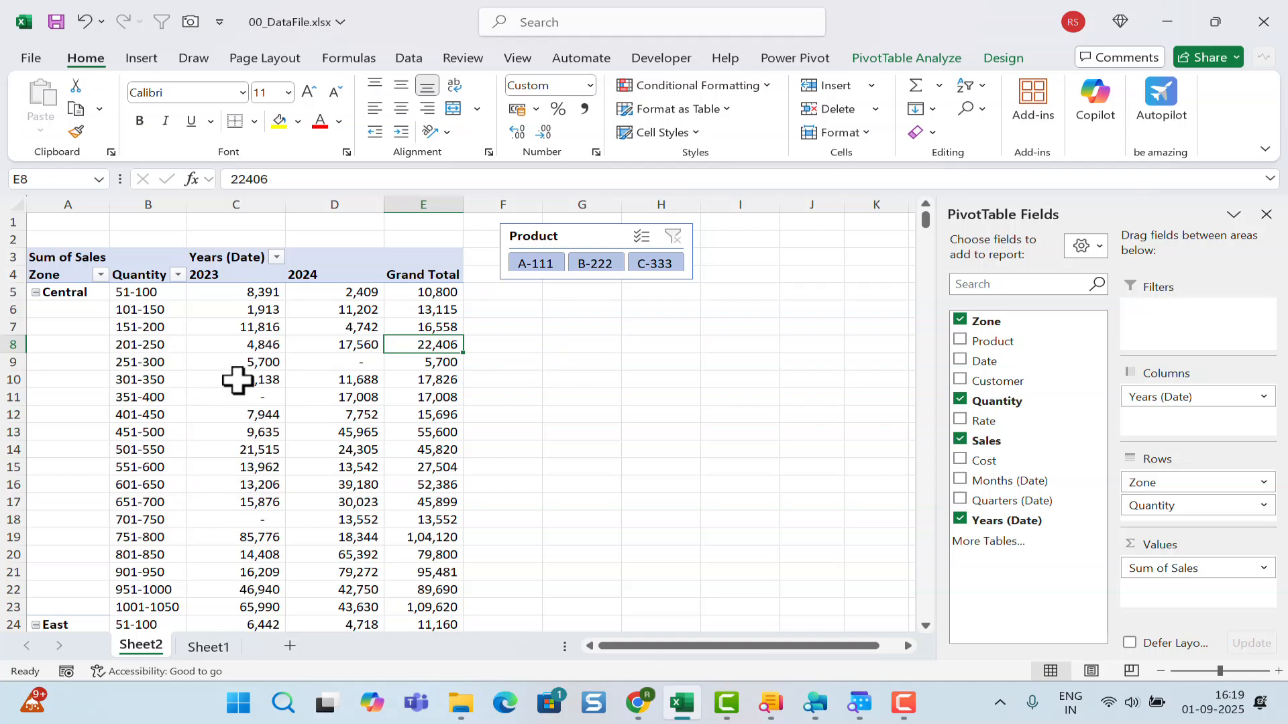
pyautogui.moveTo(238, 379)
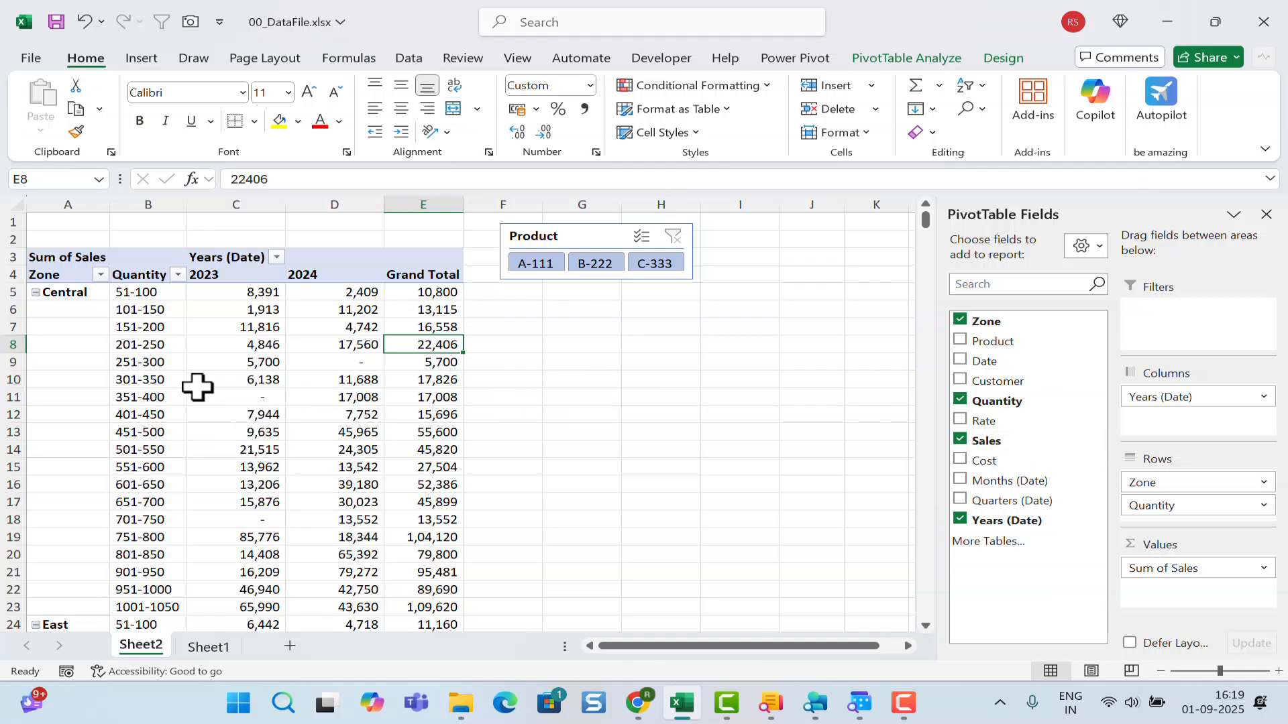
pyautogui.moveTo(262, 359)
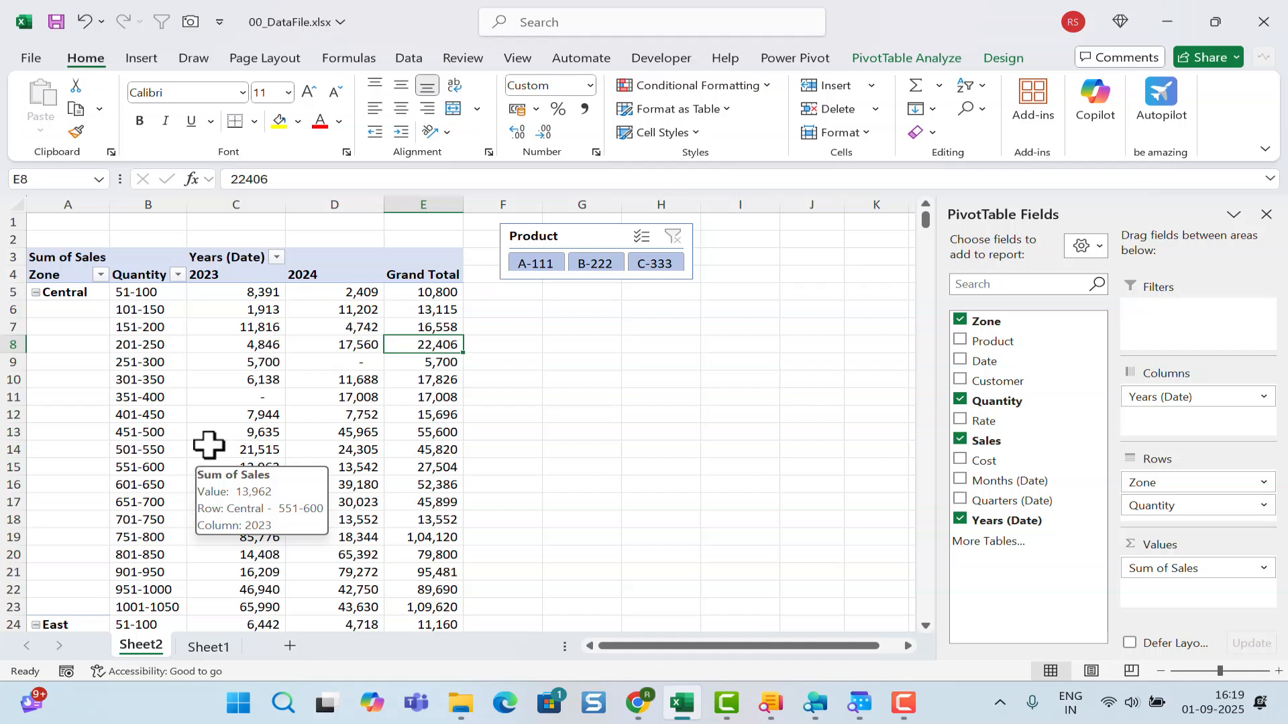
pyautogui.moveTo(240, 419)
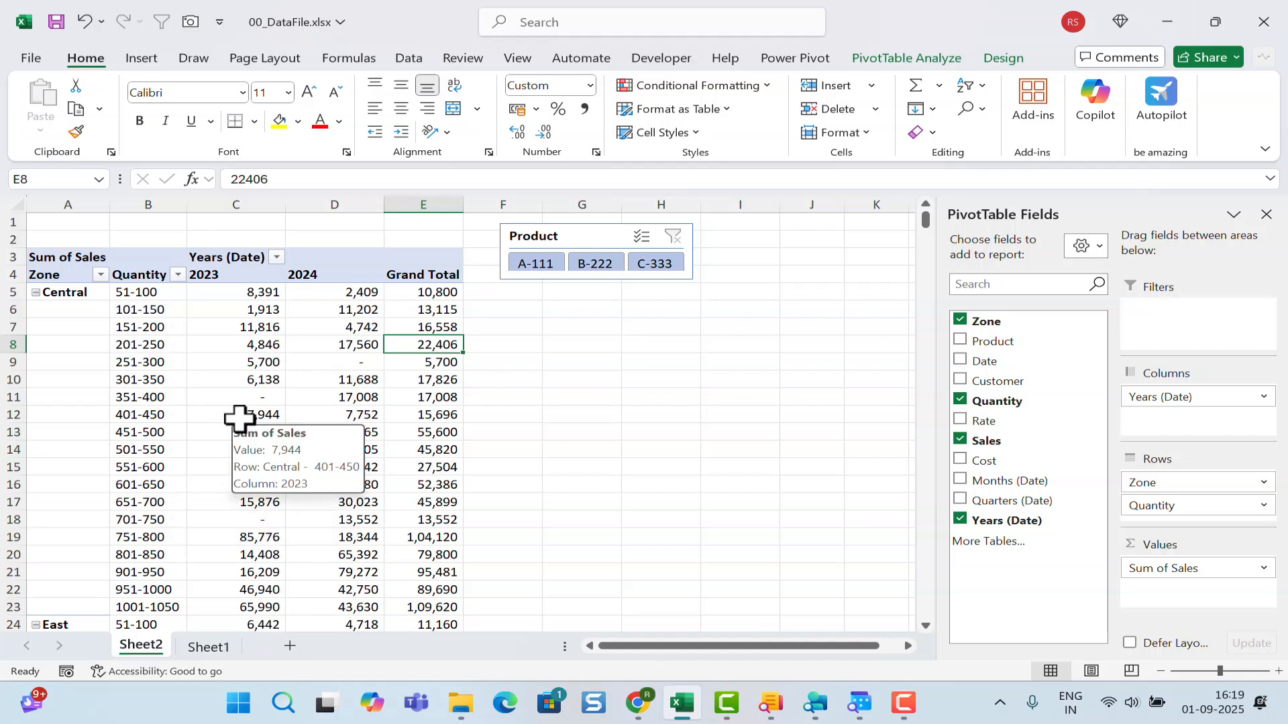
pyautogui.click(228, 364)
pyautogui.click(902, 59)
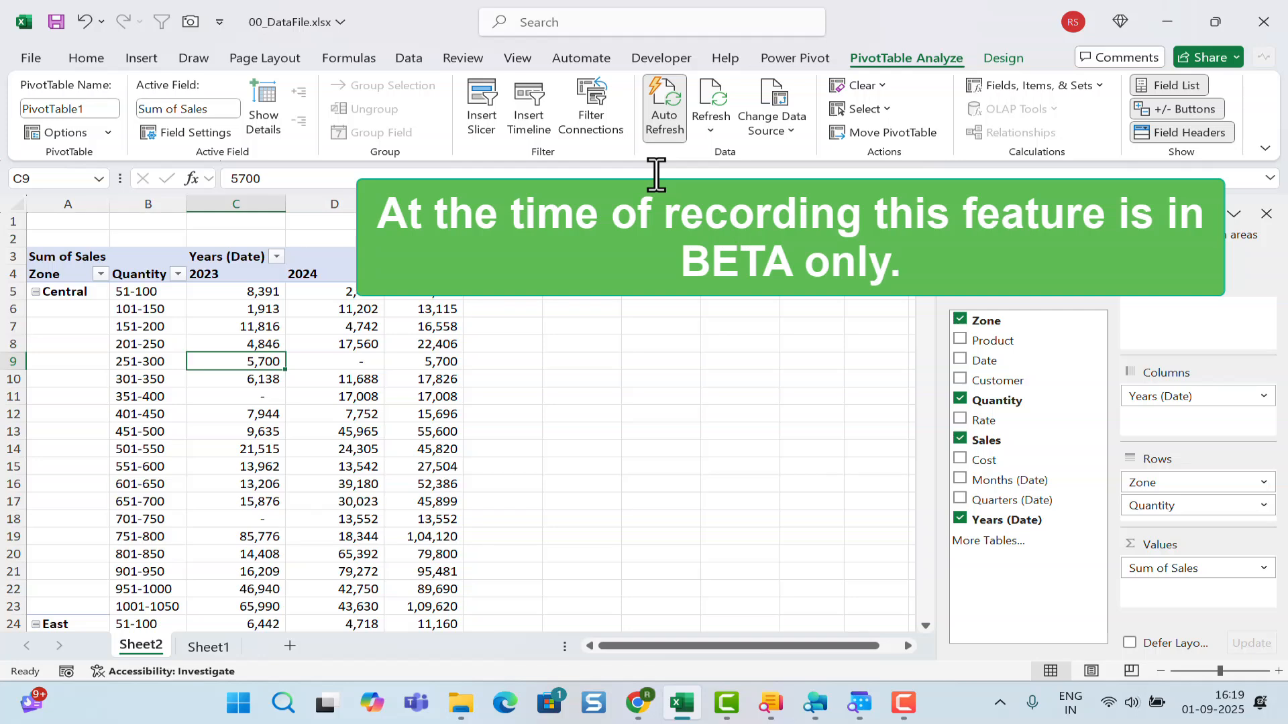
pyautogui.rightClick(214, 363)
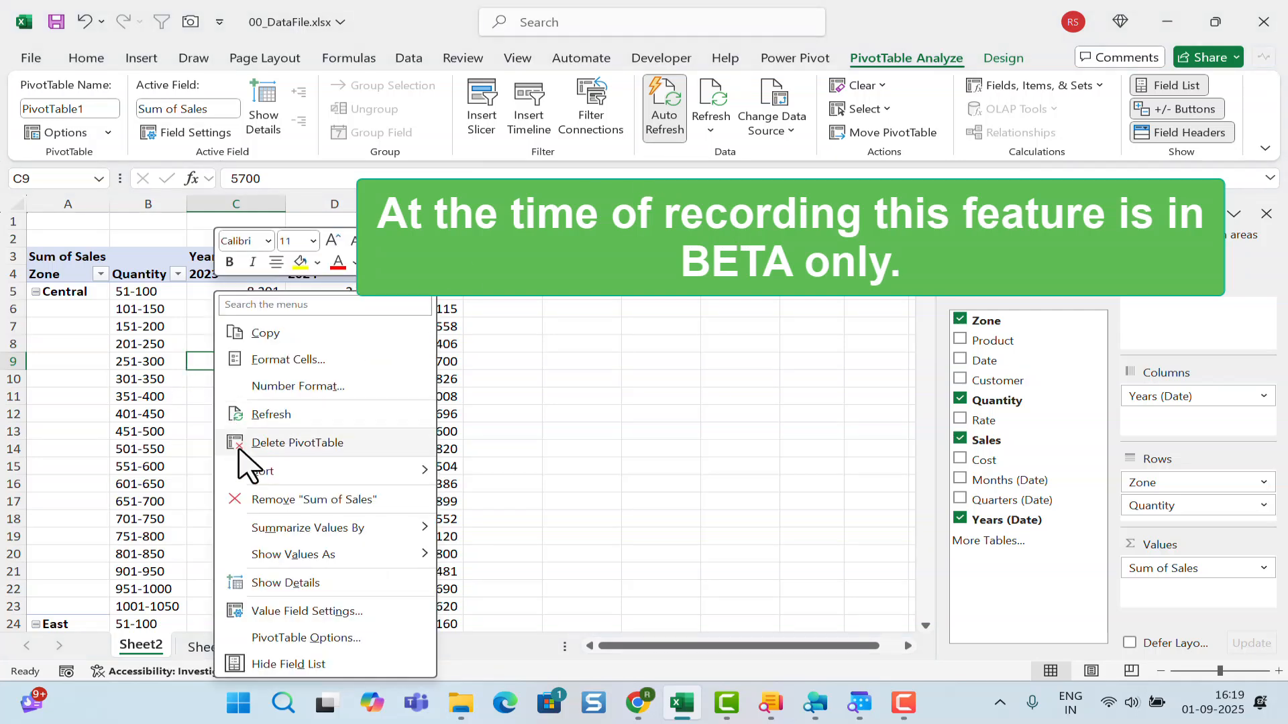
pyautogui.click(272, 415)
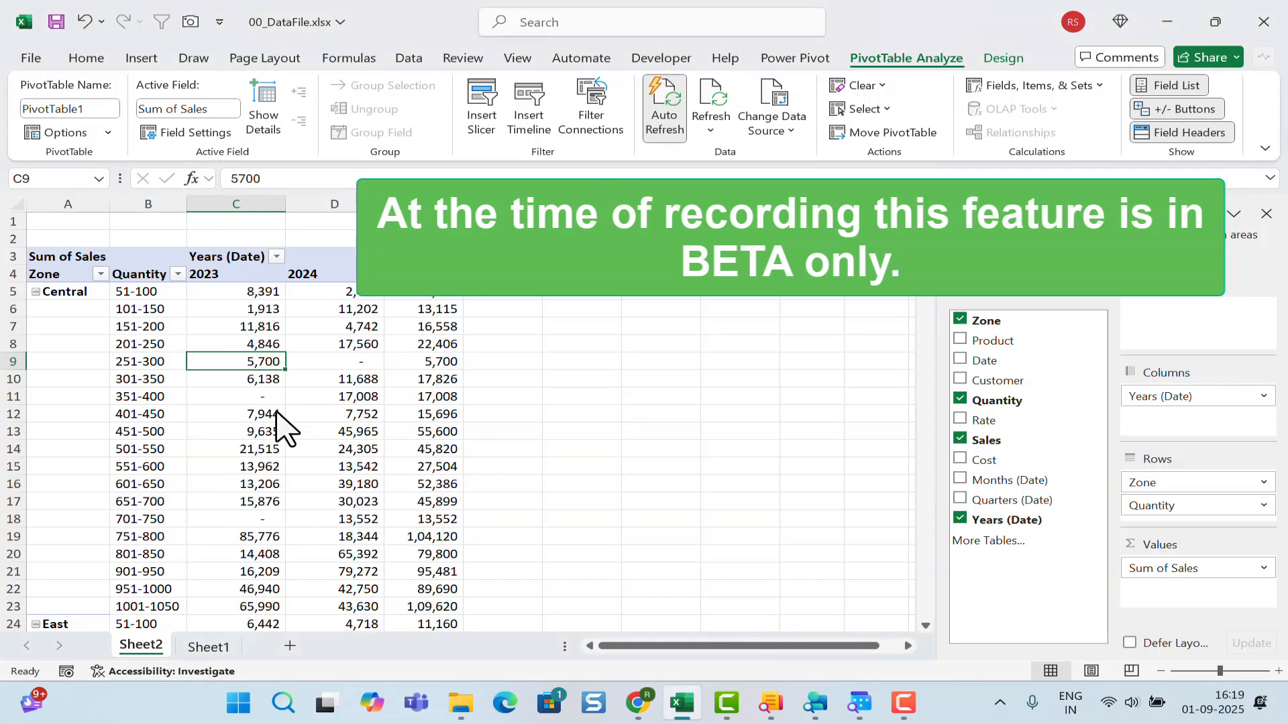